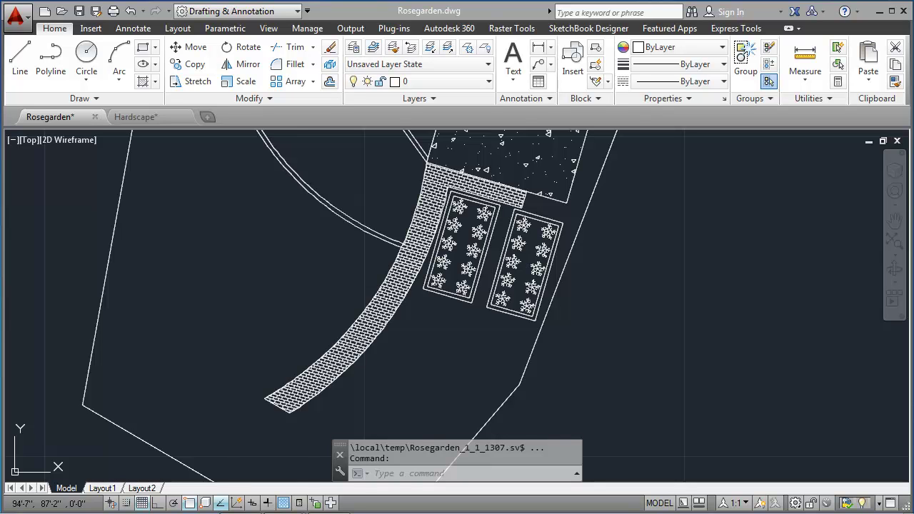
Zoom and pan Hardscape.dwg to the brick walkway and the open lawn beside it.
{"action": "left_click", "coordinate": [165, 118]}
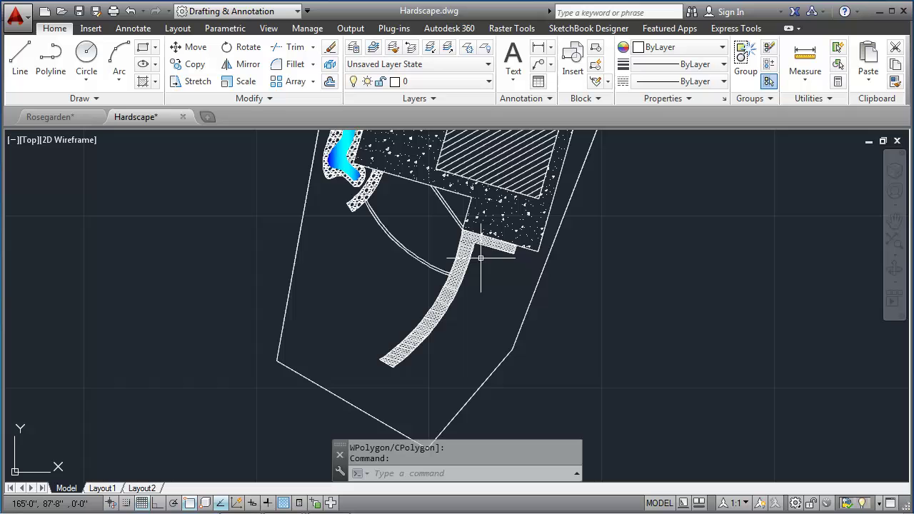
{"action": "scroll", "coordinate": [567, 277], "scroll_direction": "up", "scroll_amount": 2}
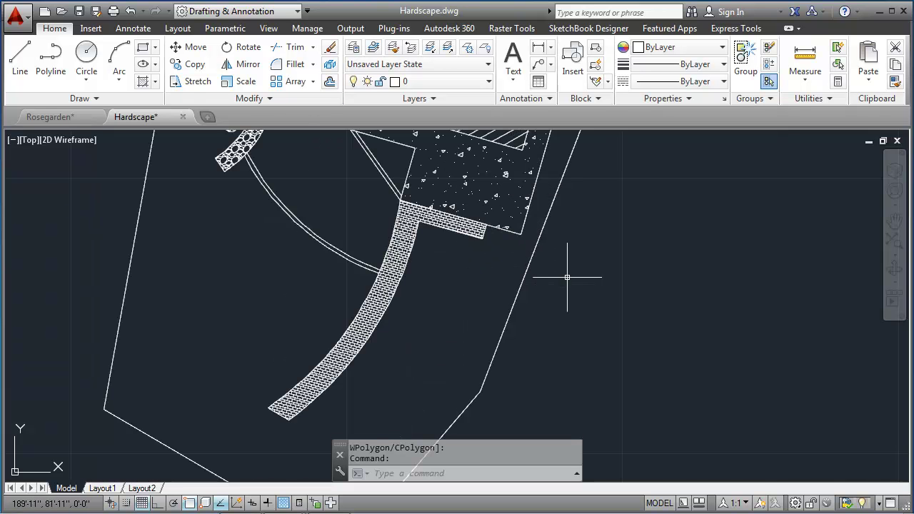
{"action": "mouse_move", "coordinate": [619, 260]}
{"action": "middle_mouse_down"}
{"action": "mouse_move", "coordinate": [581, 265]}
{"action": "mouse_move", "coordinate": [497, 247]}
{"action": "middle_mouse_up"}
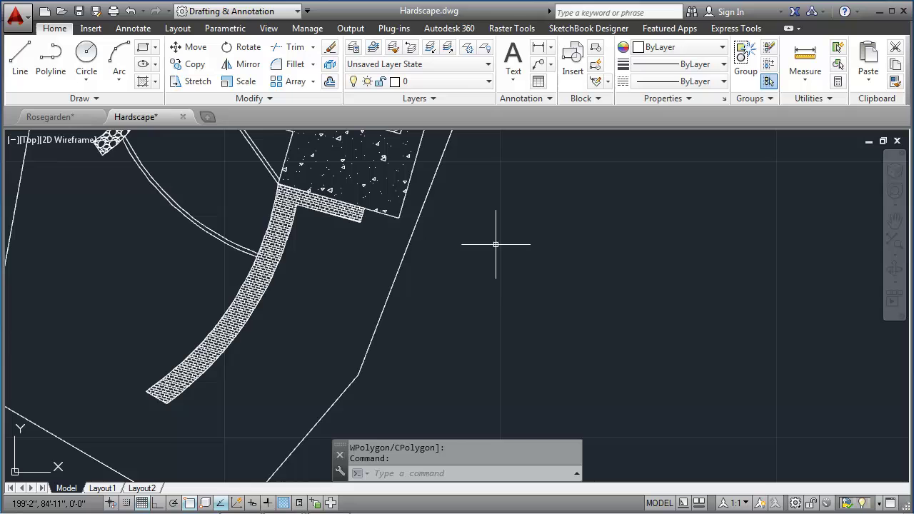
Draw a 2'6 diameter circle in the open area right of the walkway.
{"action": "left_click", "coordinate": [89, 61]}
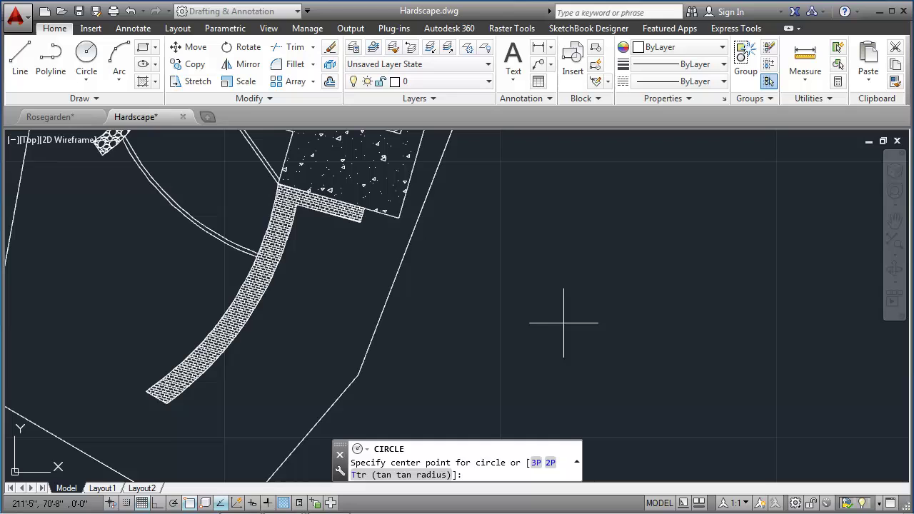
{"action": "left_click", "coordinate": [526, 297]}
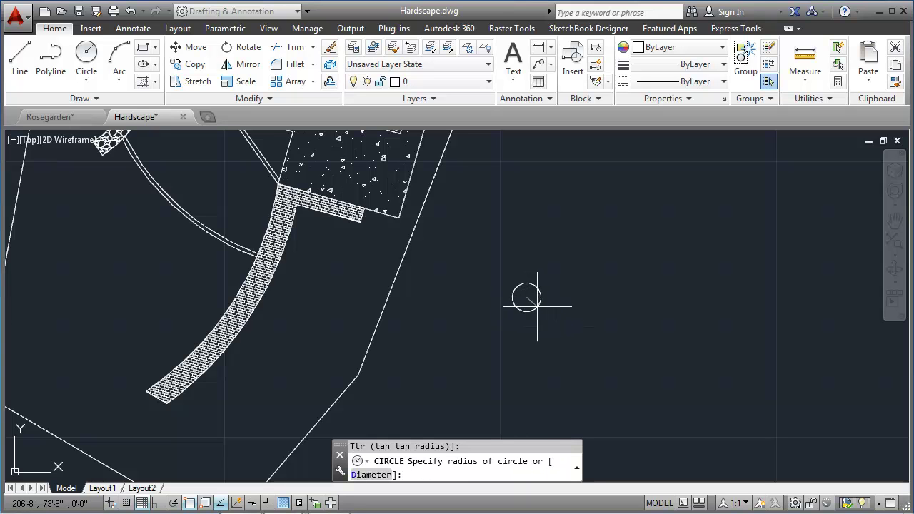
{"action": "type", "text": "d"}
{"action": "key", "text": "Return"}
{"action": "type", "text": "2'"}
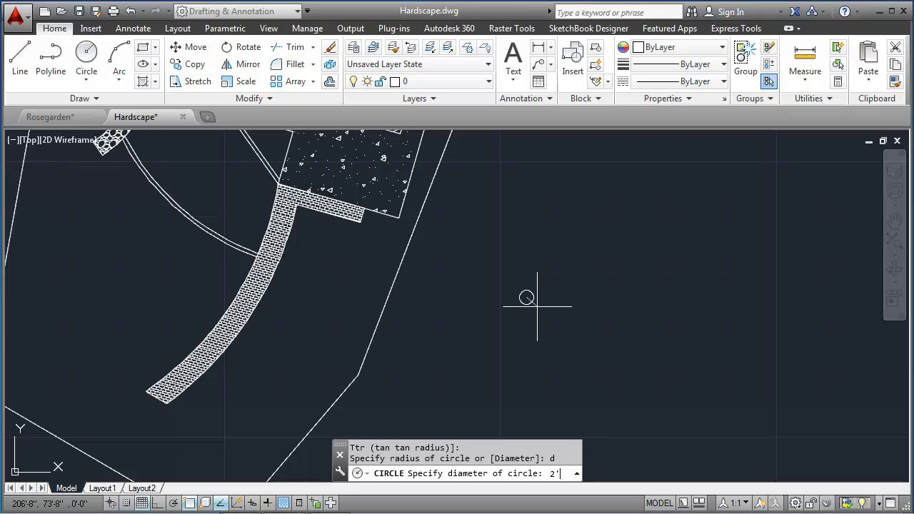
{"action": "type", "text": "6"}
{"action": "key", "text": "Return"}
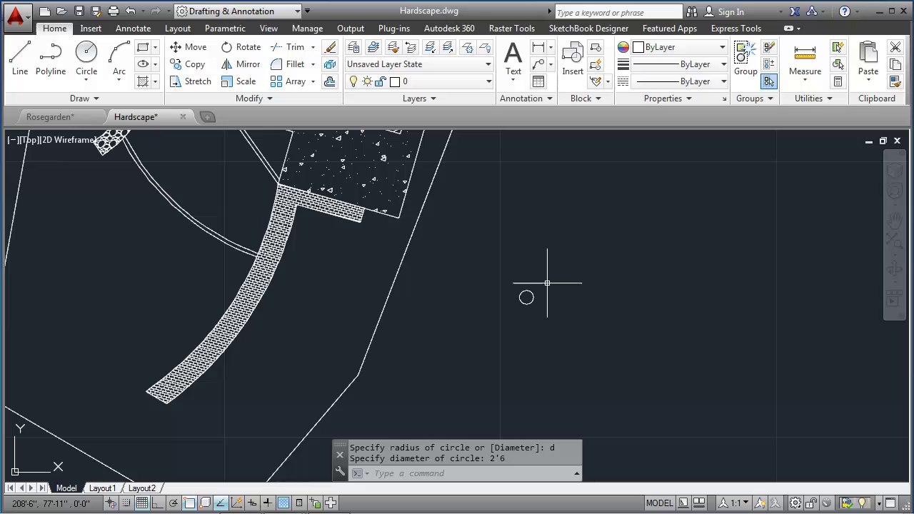
Zoom to the new circle so it fills the view.
{"action": "type", "text": "z"}
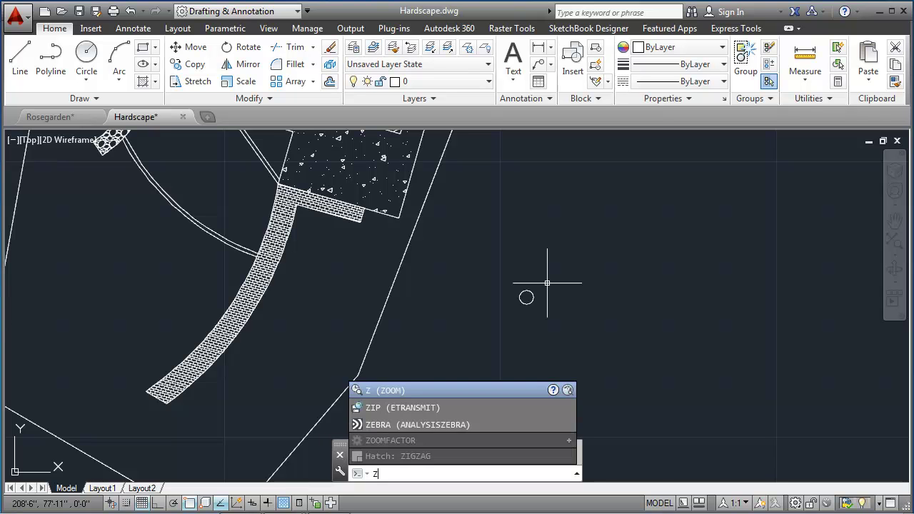
{"action": "key", "text": "Return"}
{"action": "type", "text": "o"}
{"action": "key", "text": "Return"}
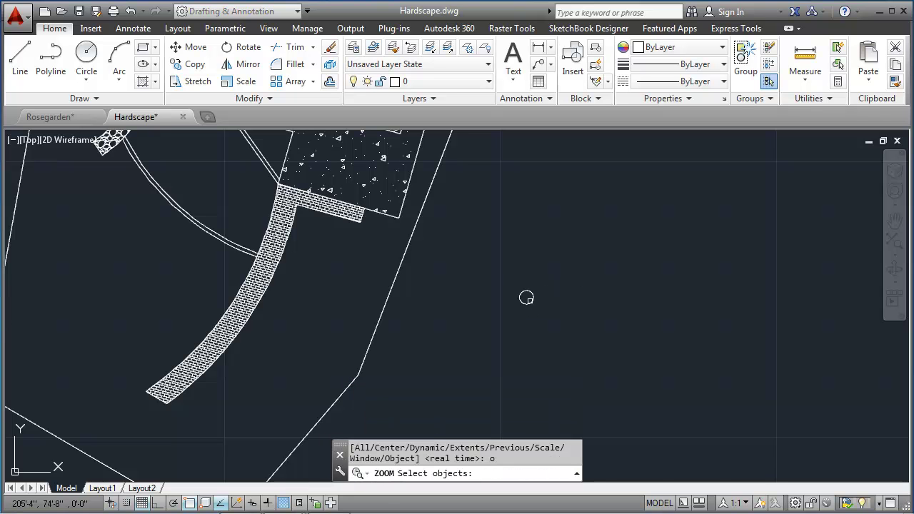
{"action": "left_click", "coordinate": [526, 298]}
{"action": "key", "text": "Return"}
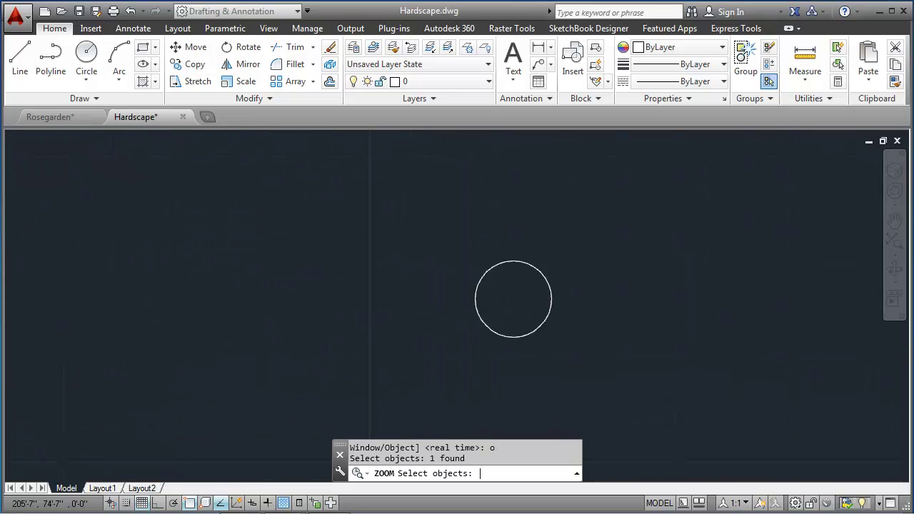
Draw a bent stem line from the circle's centre up toward its top edge.
{"action": "left_click", "coordinate": [20, 57]}
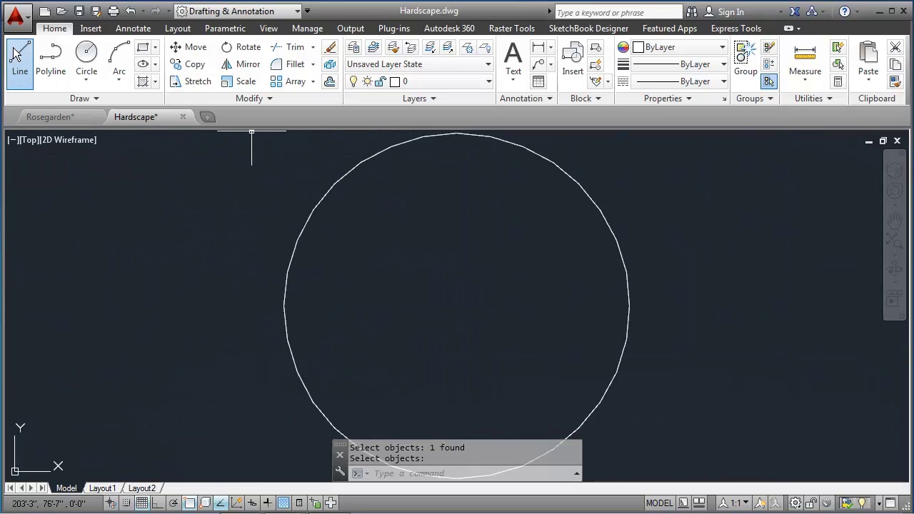
{"action": "right_click", "coordinate": [461, 285], "text": "shift"}
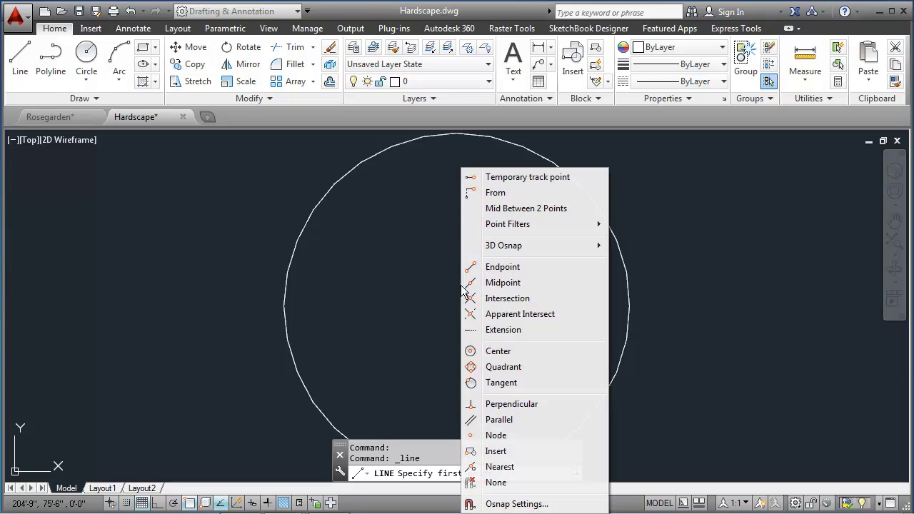
{"action": "left_click", "coordinate": [498, 351]}
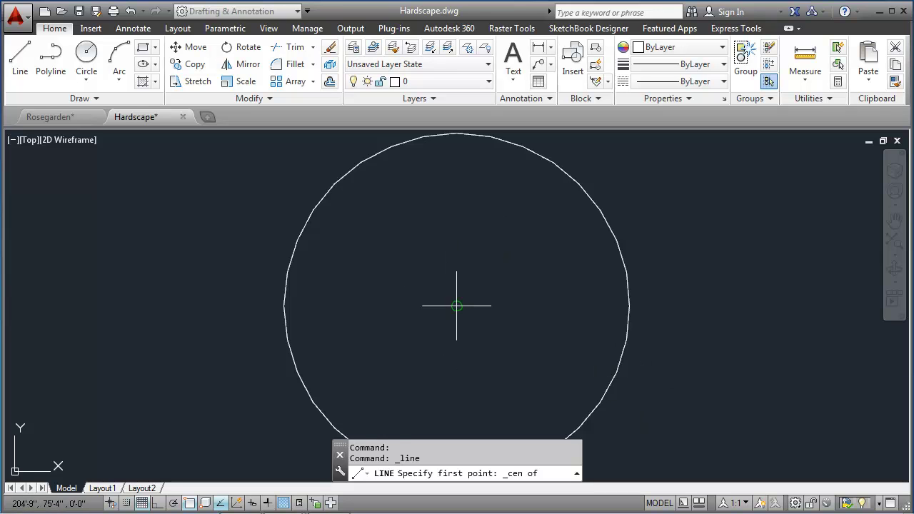
{"action": "left_click", "coordinate": [455, 306]}
{"action": "left_click", "coordinate": [493, 236]}
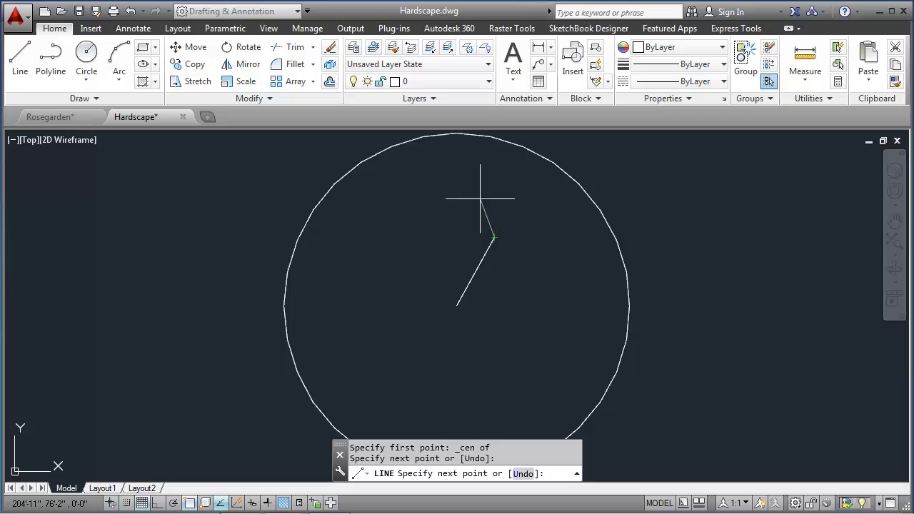
{"action": "left_click", "coordinate": [481, 186]}
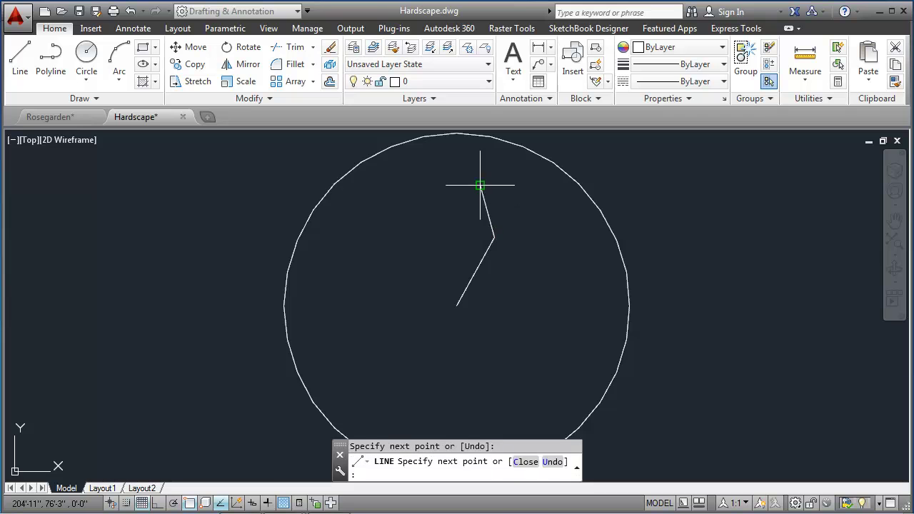
{"action": "left_click", "coordinate": [509, 151]}
{"action": "key", "text": "Return"}
{"action": "key", "text": "Return"}
Add up-left branches from the stem's upper and lower bends.
{"action": "left_click", "coordinate": [481, 185]}
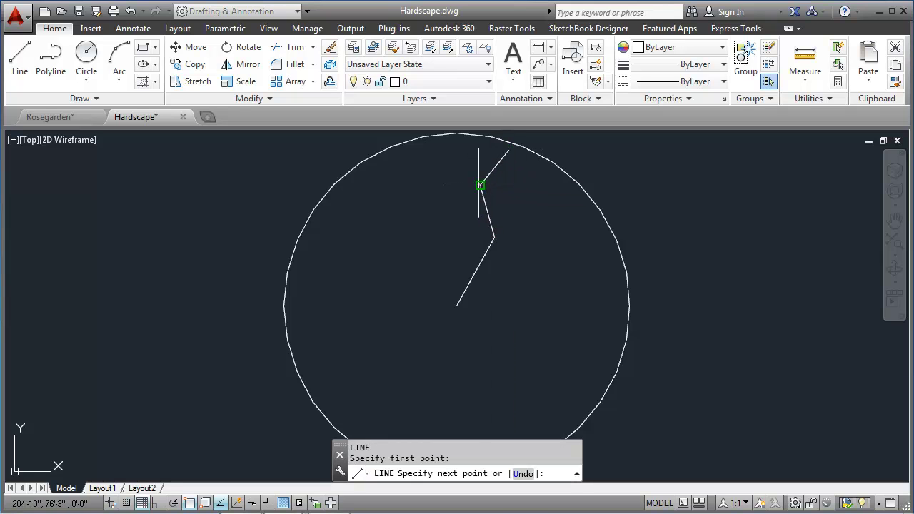
{"action": "left_click", "coordinate": [444, 139]}
{"action": "key", "text": "Return"}
{"action": "key", "text": "Return"}
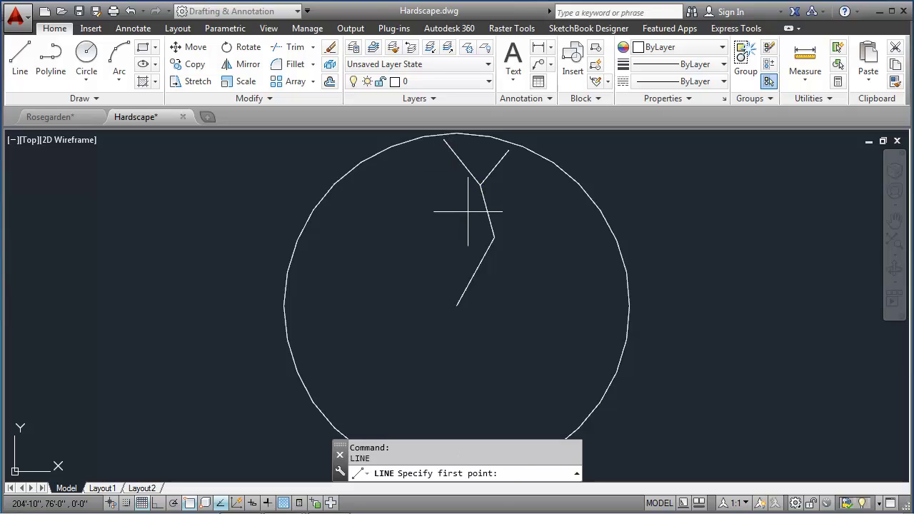
{"action": "left_click", "coordinate": [493, 236]}
{"action": "left_click", "coordinate": [442, 201]}
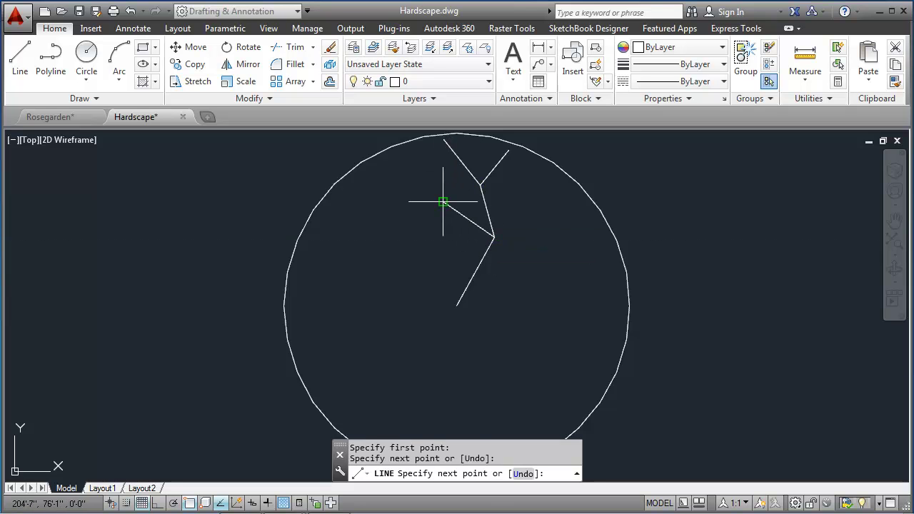
{"action": "key", "text": "Return"}
{"action": "key", "text": "Return"}
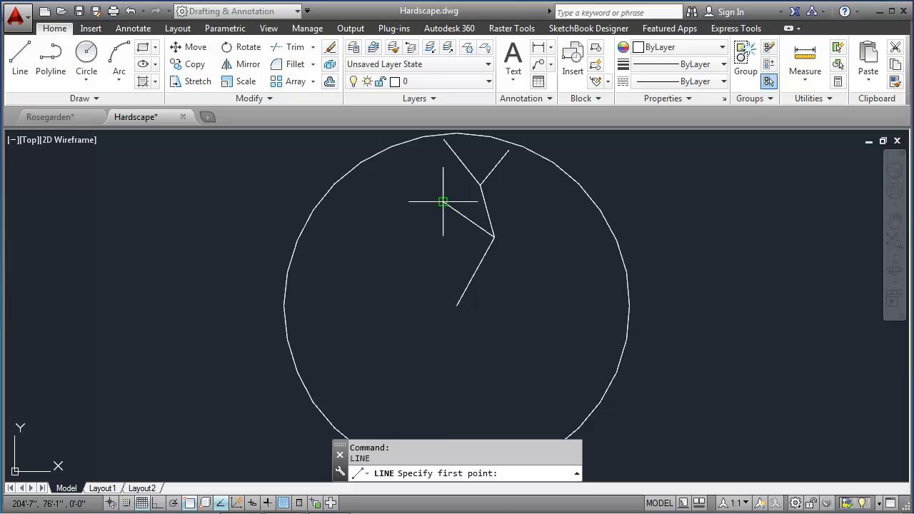
Add a short vertical twig on the left branch and an up-right branch from the lower bend.
{"action": "left_click", "coordinate": [442, 202]}
{"action": "left_click", "coordinate": [443, 174]}
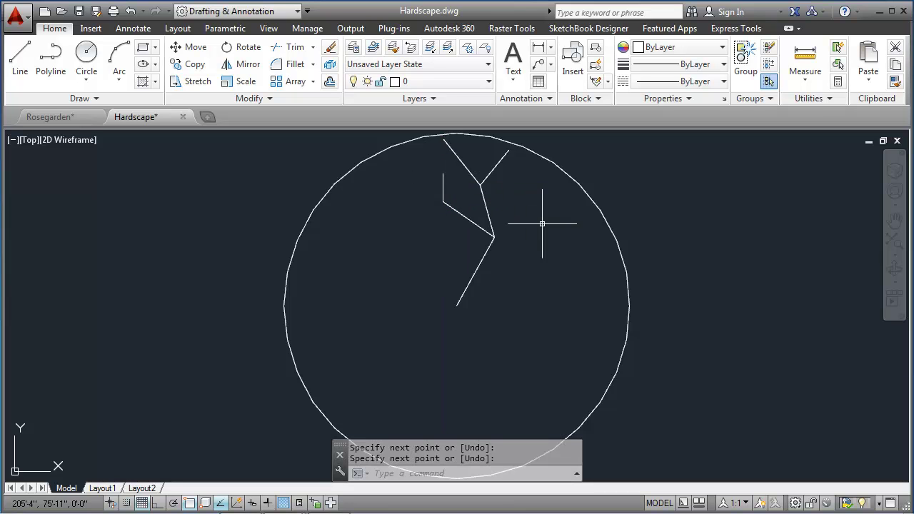
{"action": "key", "text": "Return"}
{"action": "key", "text": "Return"}
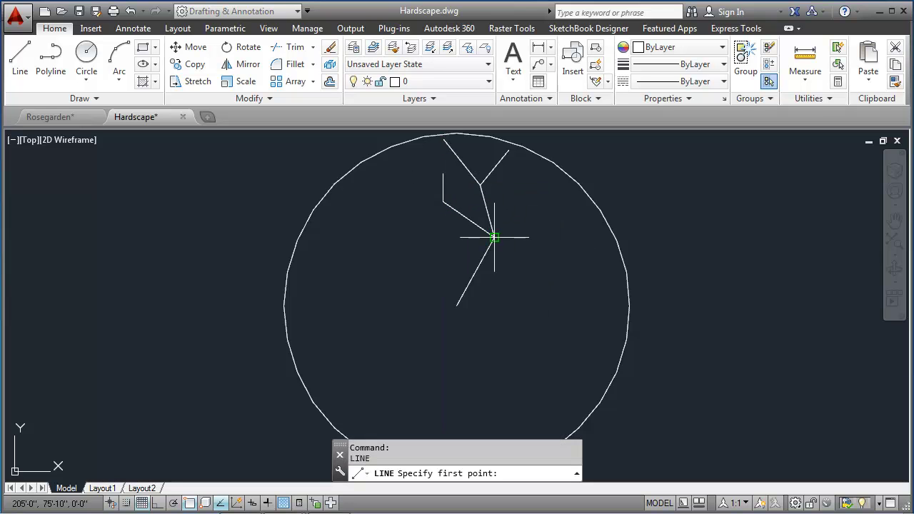
{"action": "left_click", "coordinate": [492, 237]}
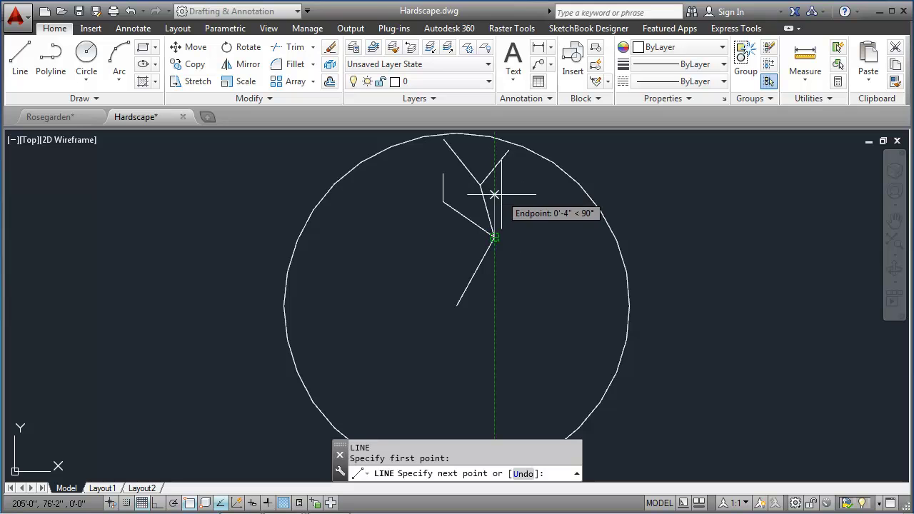
{"action": "left_click", "coordinate": [514, 191]}
{"action": "key", "text": "Return"}
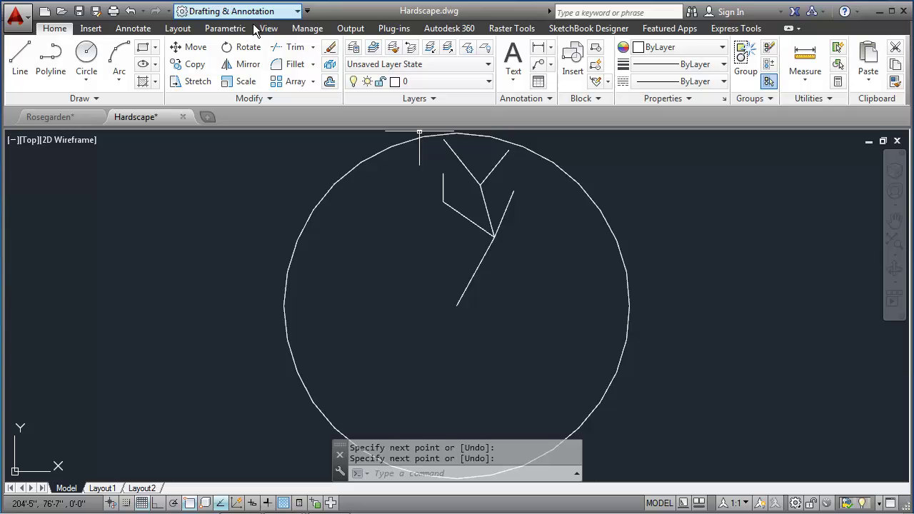
Polar-array the branch lines into 5 copies around the circle's centre.
{"action": "left_click", "coordinate": [312, 82]}
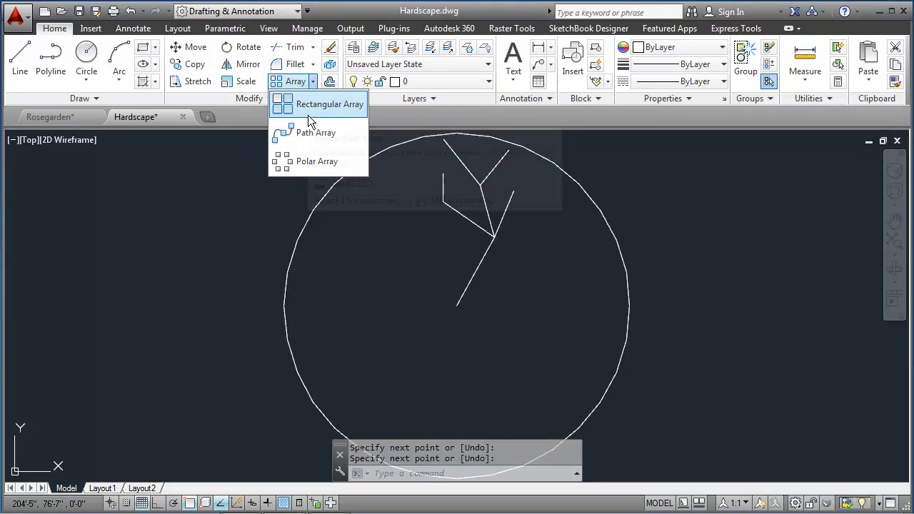
{"action": "left_click", "coordinate": [307, 166]}
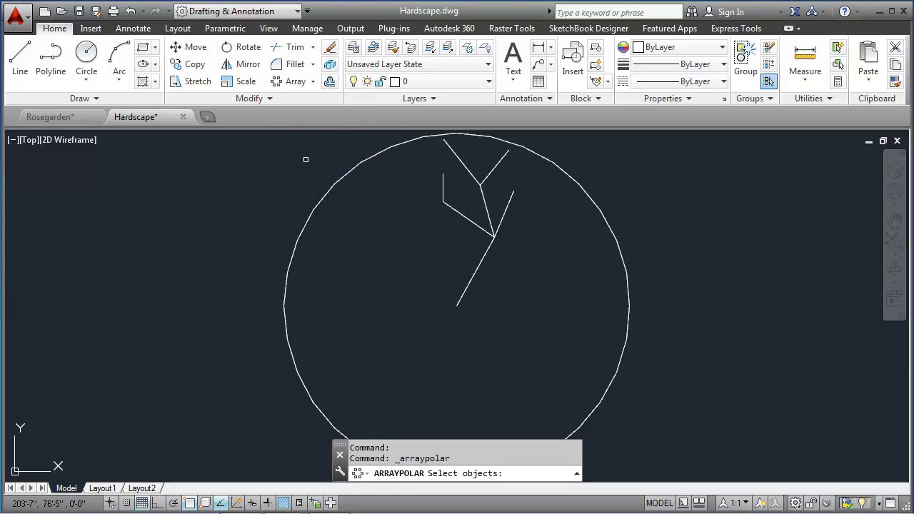
{"action": "left_click", "coordinate": [515, 156]}
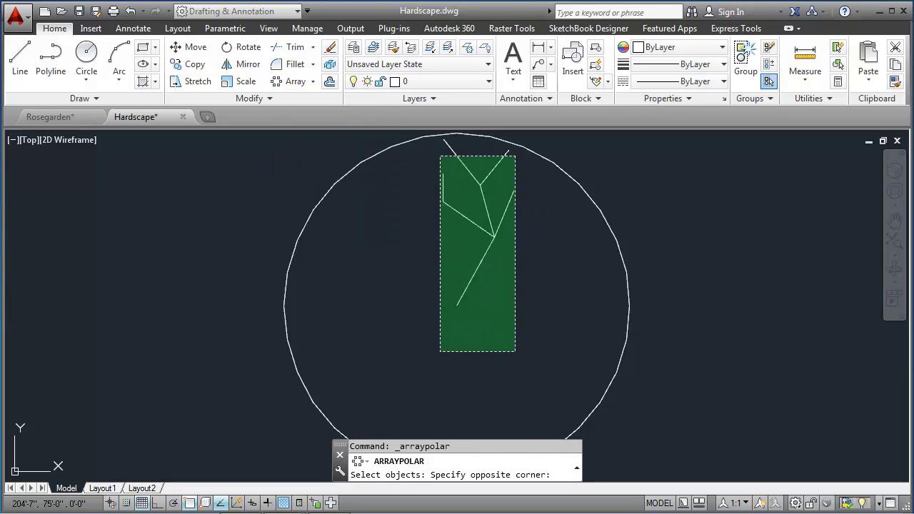
{"action": "left_click", "coordinate": [439, 306]}
{"action": "key", "text": "Return"}
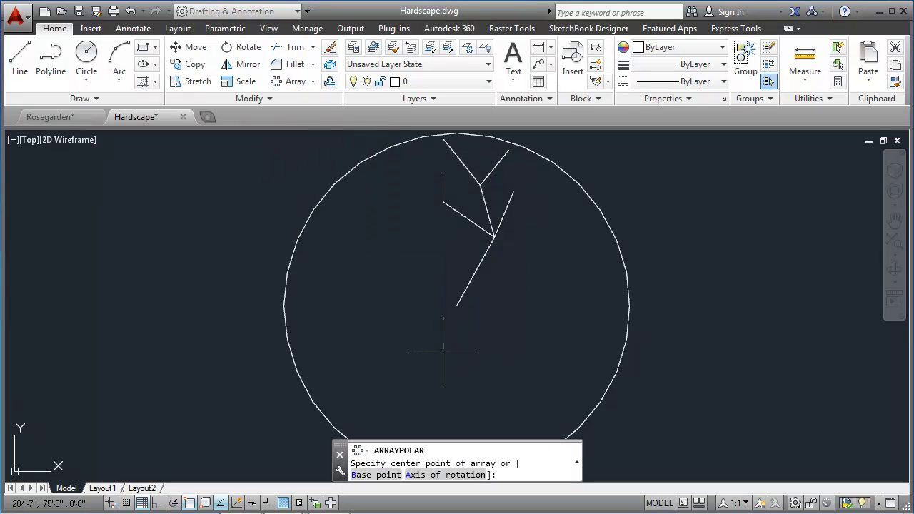
{"action": "left_click", "coordinate": [457, 306]}
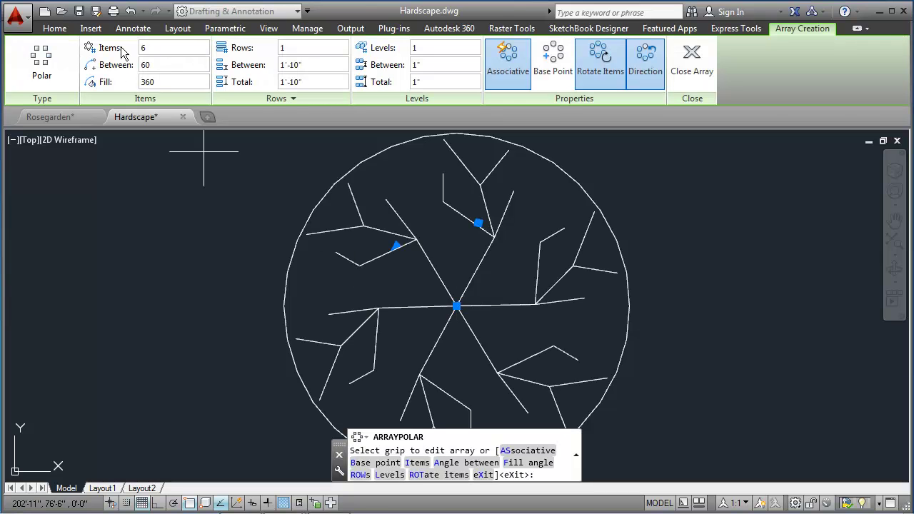
{"action": "left_click", "coordinate": [136, 48]}
{"action": "type", "text": "5"}
{"action": "key", "text": "Return"}
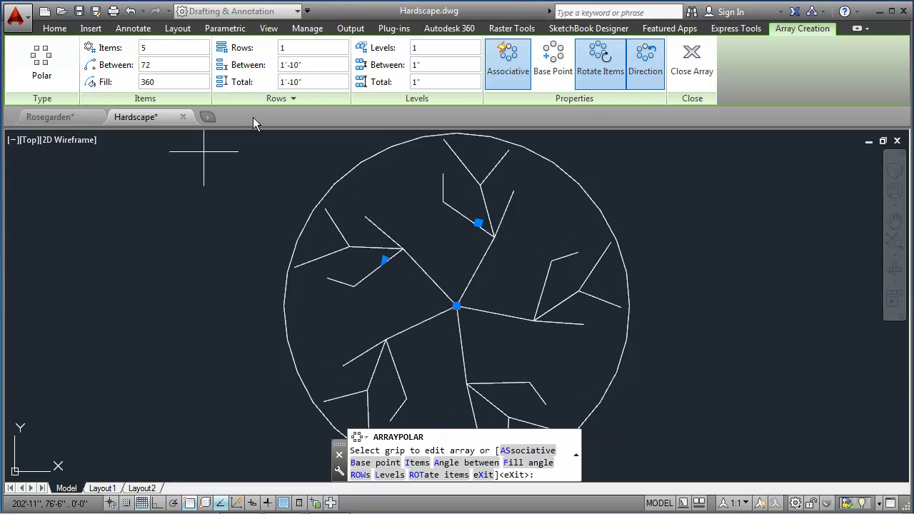
{"action": "left_click", "coordinate": [692, 61]}
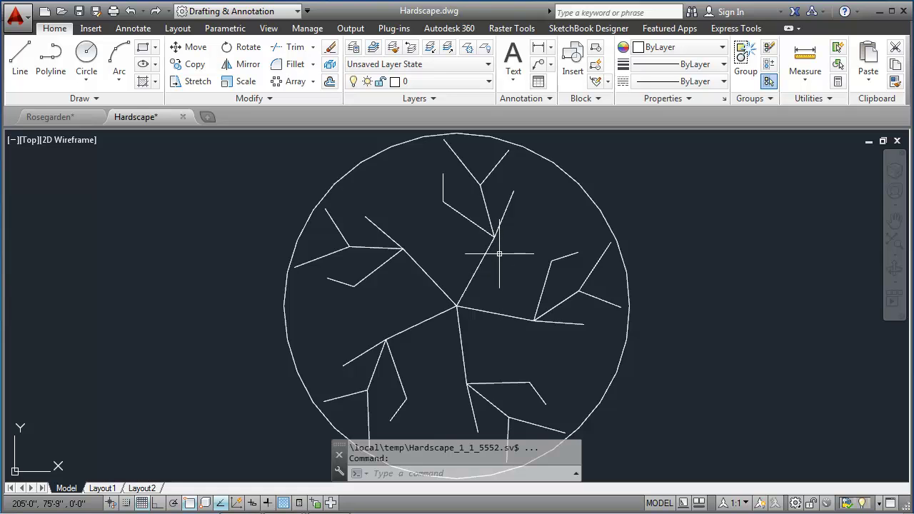
Start a rectangular array using the rose symbol as its source.
{"action": "scroll", "coordinate": [499, 254], "scroll_direction": "down", "scroll_amount": 6}
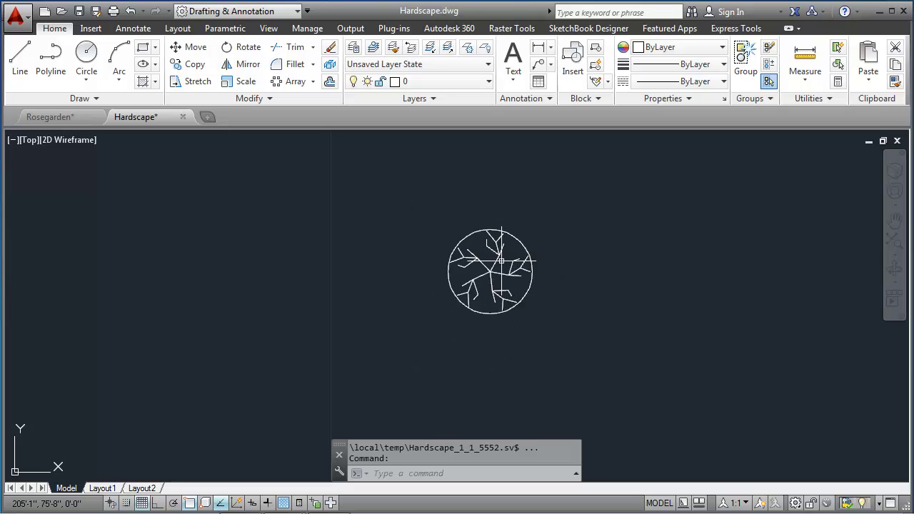
{"action": "scroll", "coordinate": [502, 267], "scroll_direction": "up", "scroll_amount": 2}
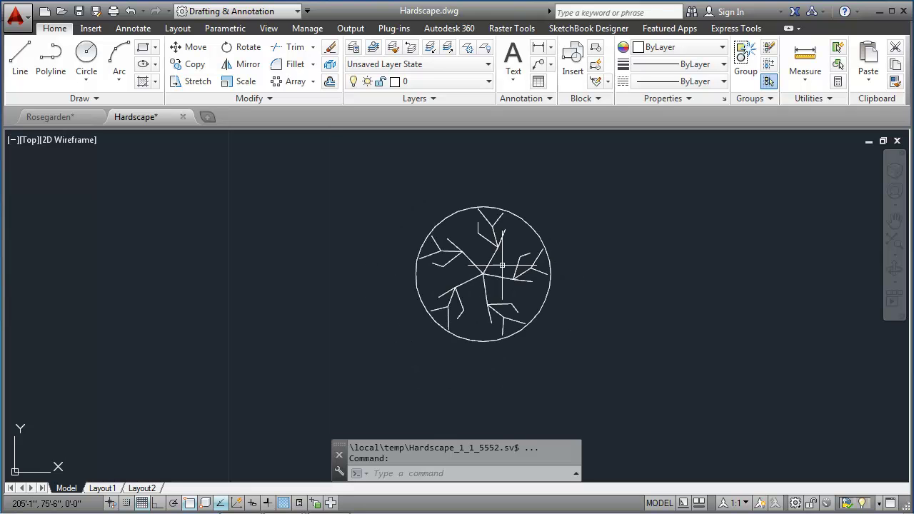
{"action": "scroll", "coordinate": [503, 265], "scroll_direction": "down", "scroll_amount": 4}
{"action": "scroll", "coordinate": [504, 263], "scroll_direction": "down", "scroll_amount": 4}
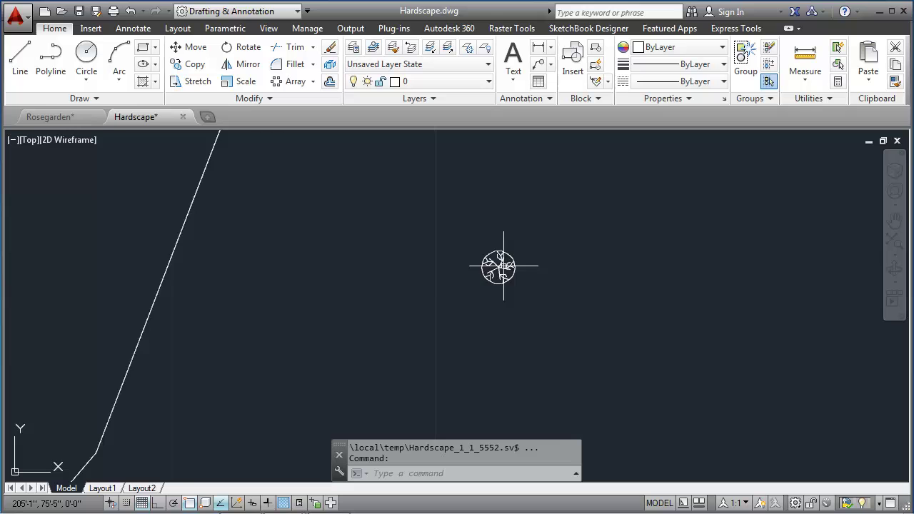
{"action": "mouse_move", "coordinate": [510, 234]}
{"action": "middle_mouse_down"}
{"action": "mouse_move", "coordinate": [450, 308]}
{"action": "mouse_move", "coordinate": [429, 284]}
{"action": "mouse_move", "coordinate": [423, 290]}
{"action": "middle_mouse_up"}
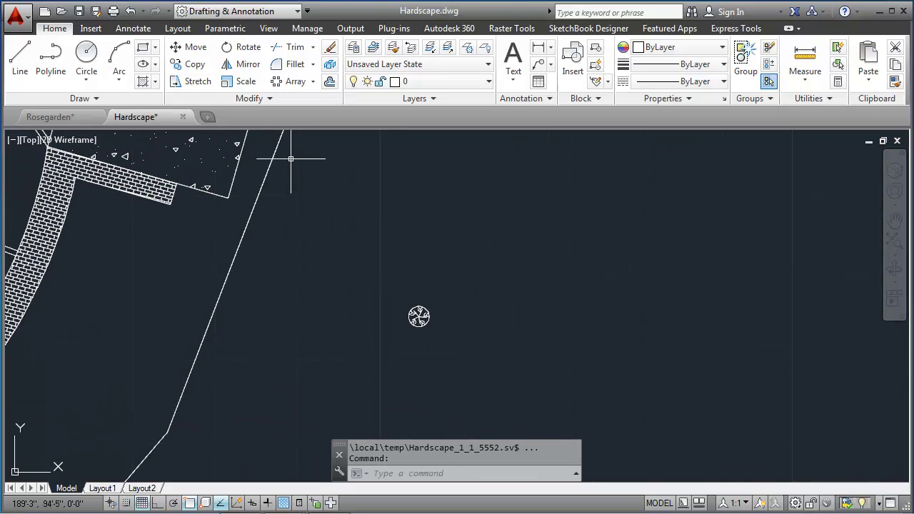
{"action": "left_click", "coordinate": [330, 82]}
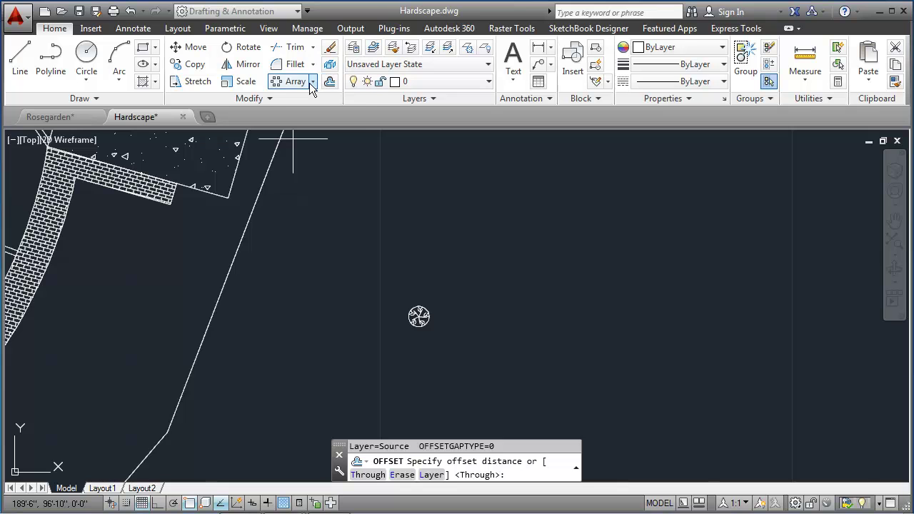
{"action": "left_click", "coordinate": [313, 82]}
{"action": "left_click", "coordinate": [319, 104]}
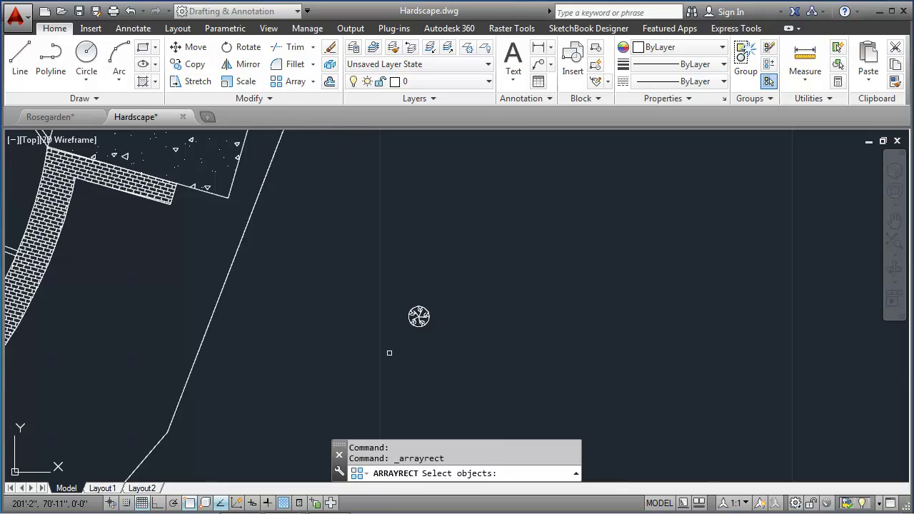
{"action": "scroll", "coordinate": [419, 316], "scroll_direction": "up", "scroll_amount": 2}
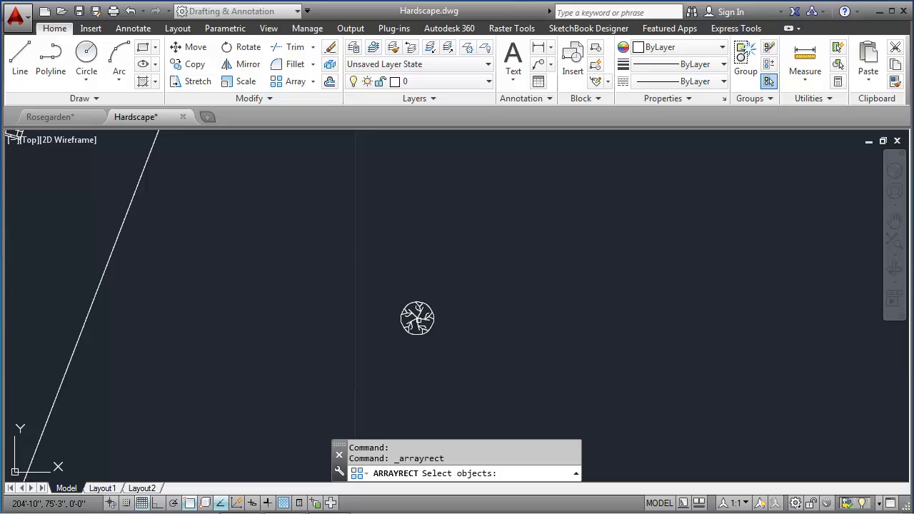
{"action": "left_click", "coordinate": [417, 319]}
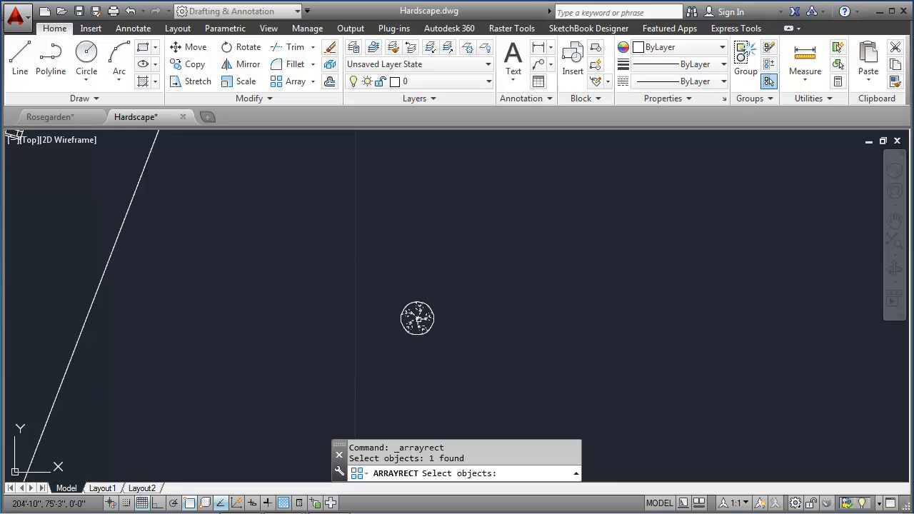
{"action": "key", "text": "Return"}
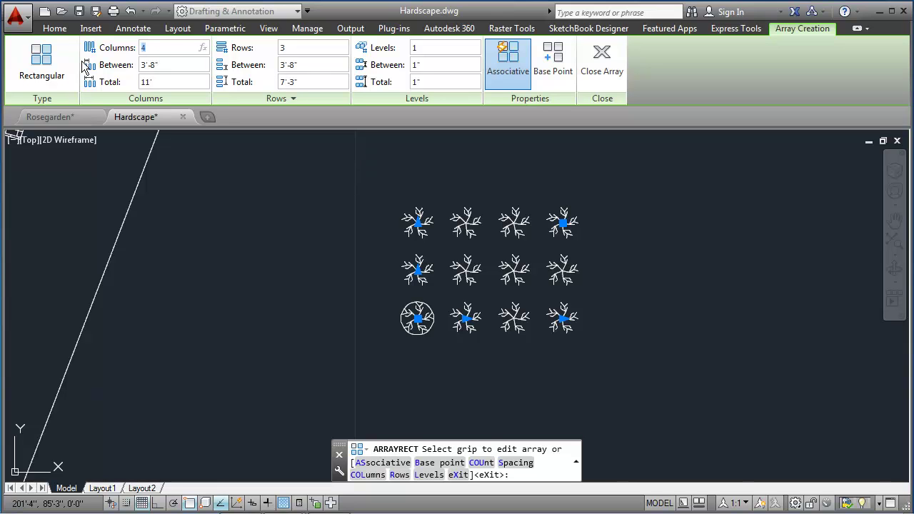
Set the array to 2 columns and 5 rows, spaced 4' across and 3' down.
{"action": "type", "text": "2"}
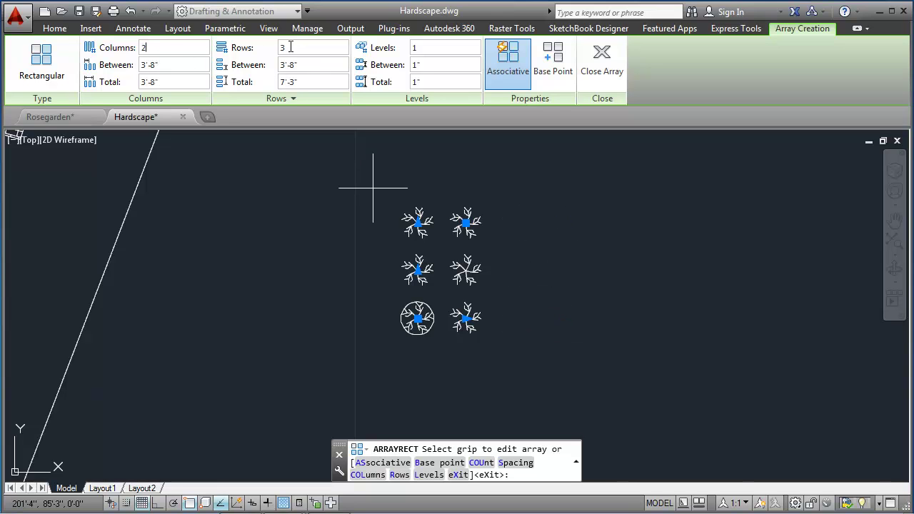
{"action": "double_click", "coordinate": [290, 47]}
{"action": "type", "text": "5"}
{"action": "left_click", "coordinate": [172, 65]}
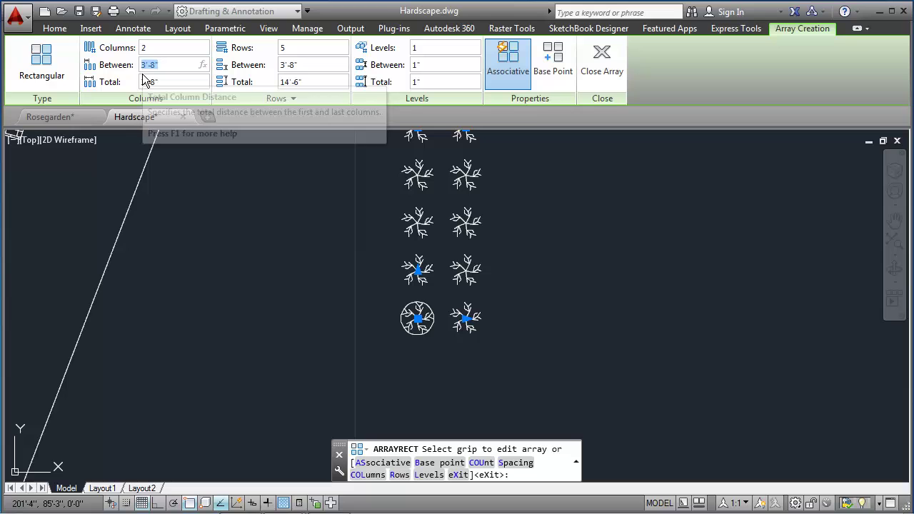
{"action": "type", "text": "4"}
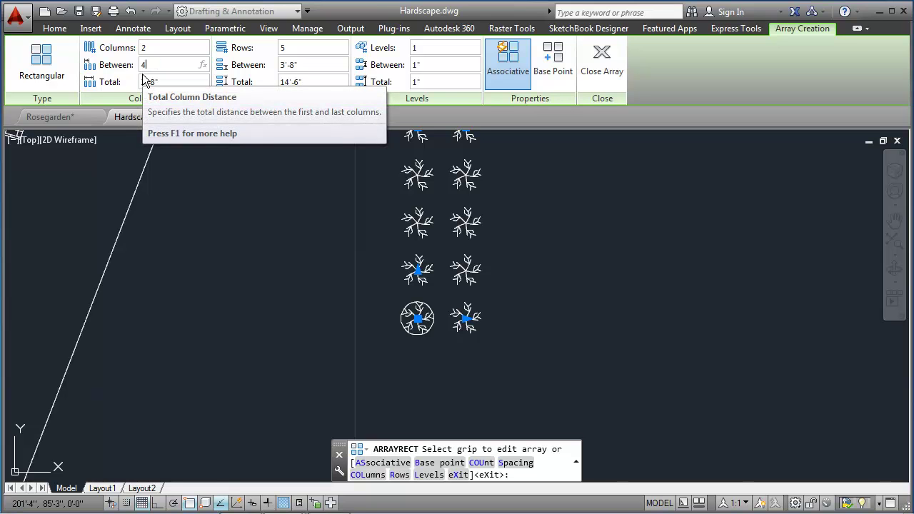
{"action": "type", "text": "'"}
{"action": "key", "text": "Return"}
{"action": "left_click", "coordinate": [307, 65]}
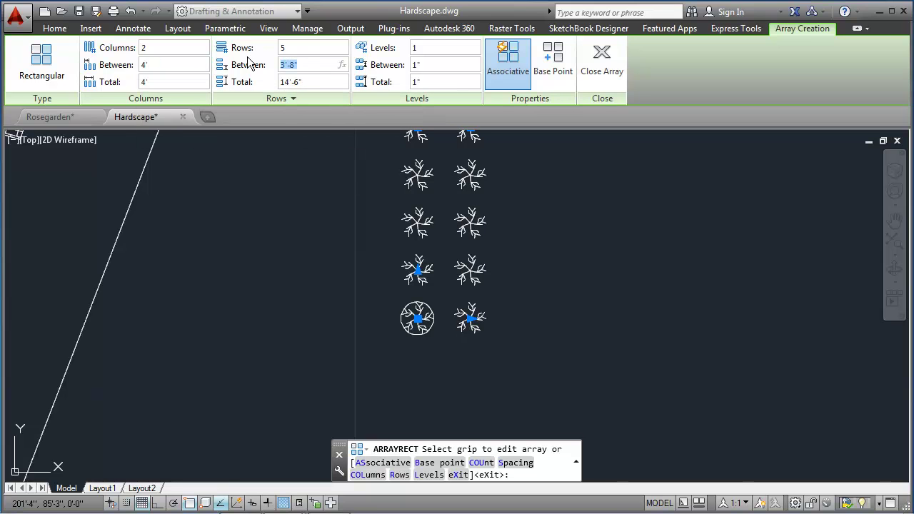
{"action": "type", "text": "3'"}
{"action": "key", "text": "Return"}
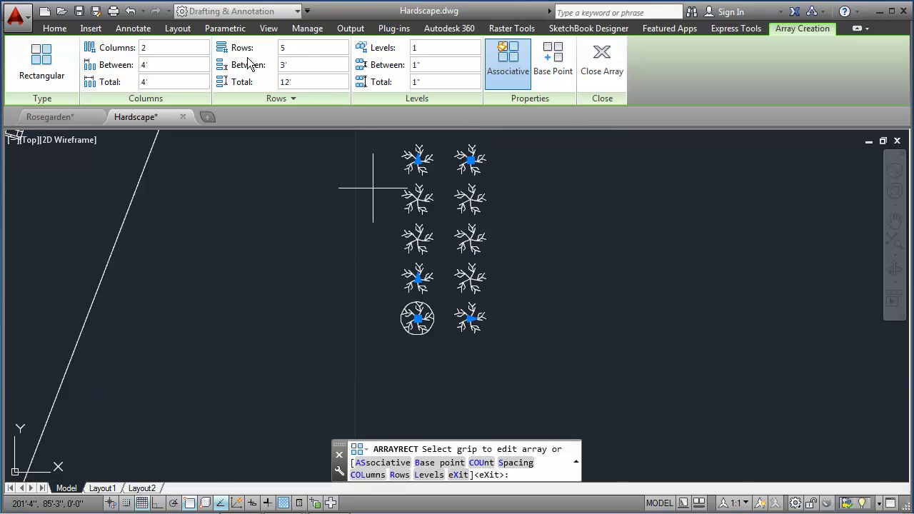
{"action": "left_click", "coordinate": [604, 58]}
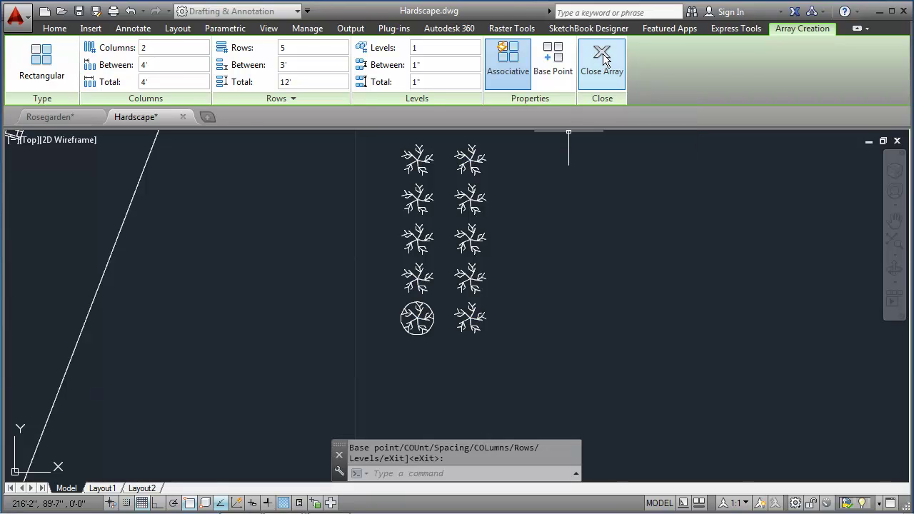
Delete the first rose's circle and draw a rectangle enclosing the rose grid.
{"action": "left_click", "coordinate": [430, 308]}
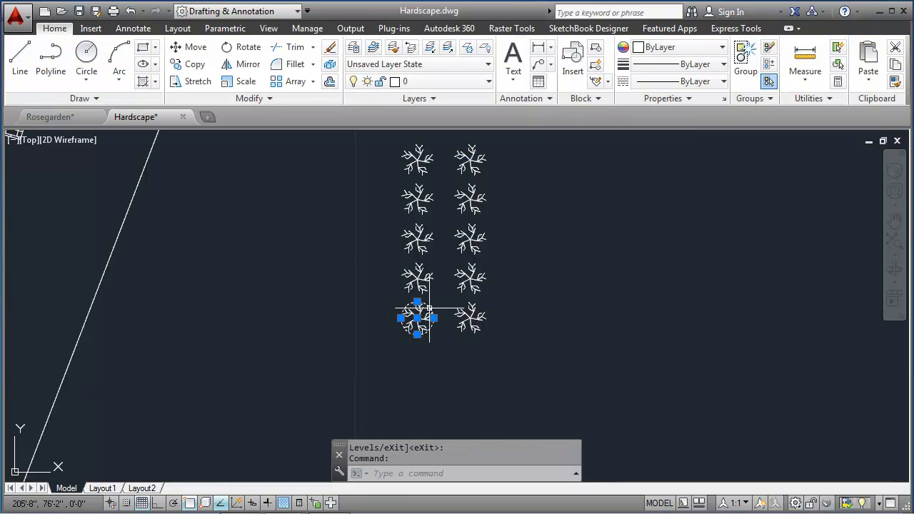
{"action": "key", "text": "Delete"}
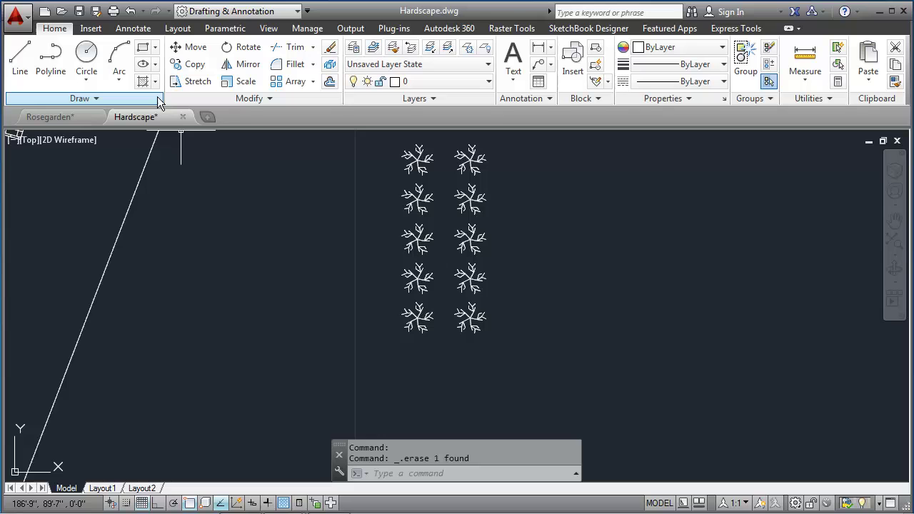
{"action": "left_click", "coordinate": [142, 47]}
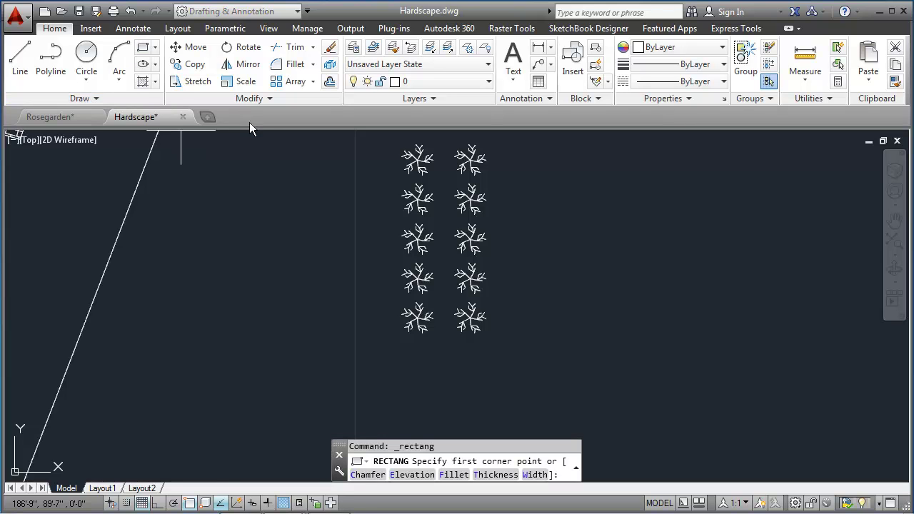
{"action": "left_click", "coordinate": [399, 141]}
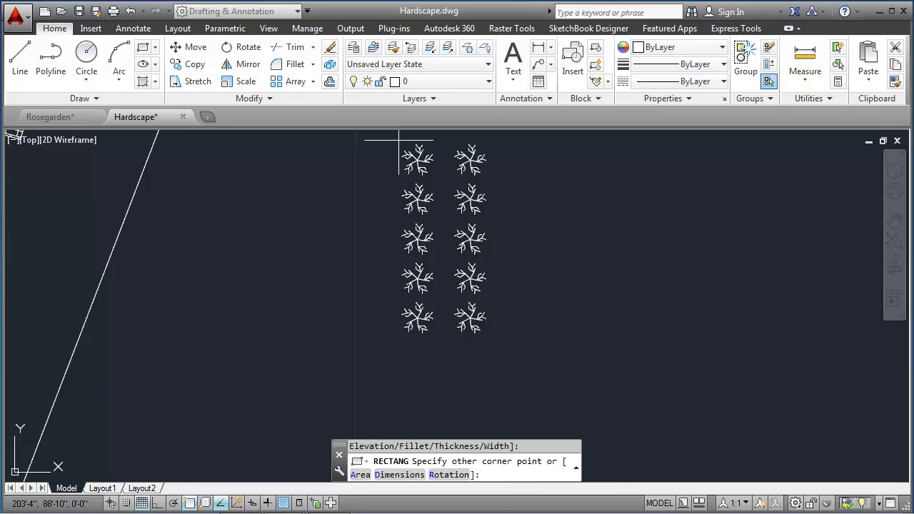
{"action": "left_click", "coordinate": [490, 334]}
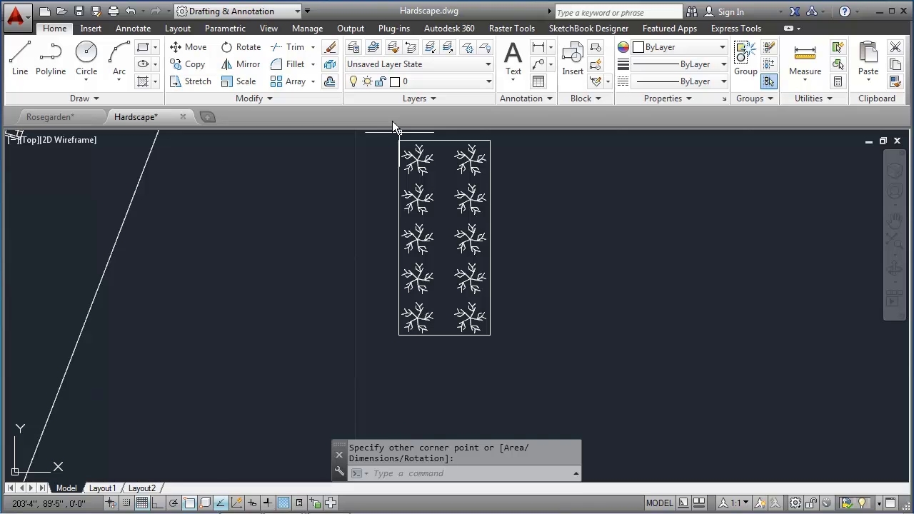
Offset the rectangle 7 outward to form a second border.
{"action": "left_click", "coordinate": [329, 81]}
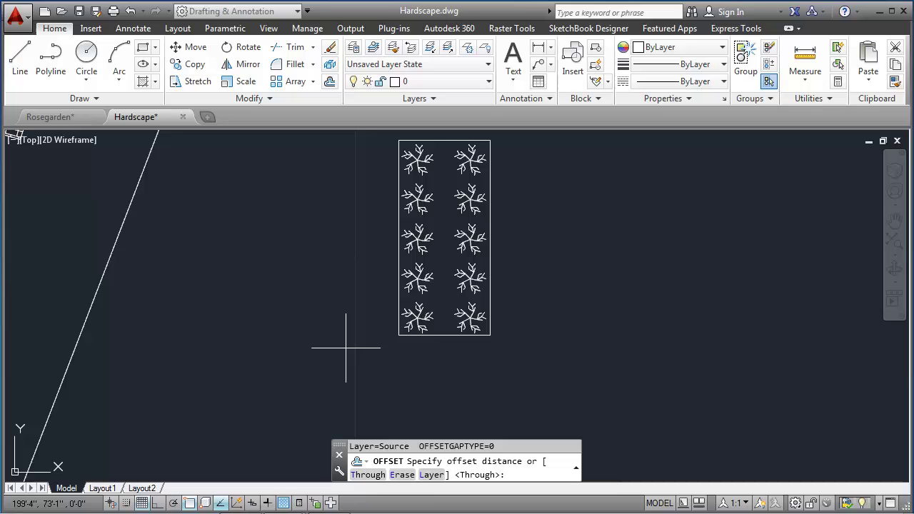
{"action": "type", "text": "7"}
{"action": "key", "text": "Return"}
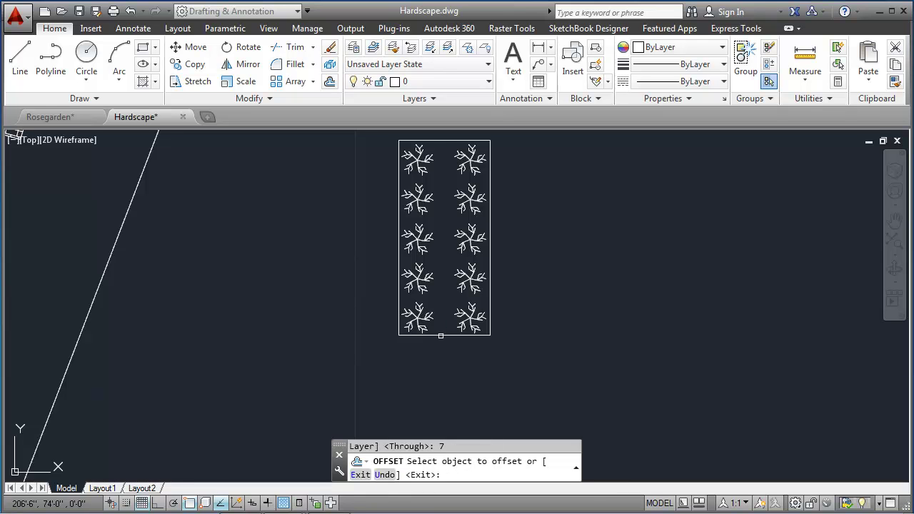
{"action": "left_click", "coordinate": [444, 335]}
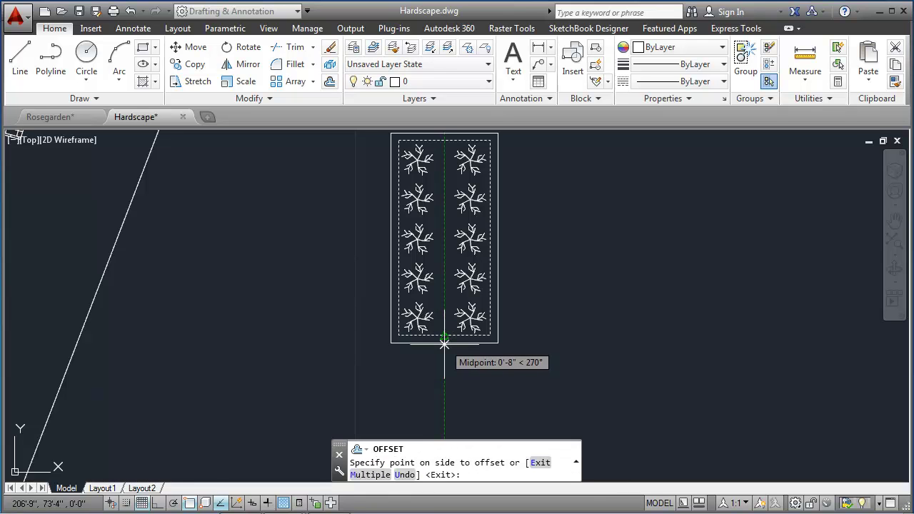
{"action": "left_click", "coordinate": [445, 360]}
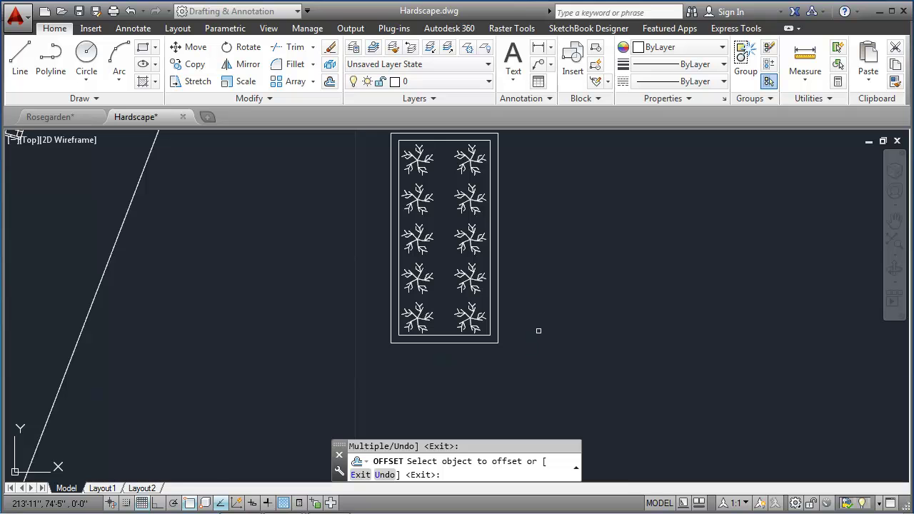
Mirror the rose bed about a vertical line starting at 1'3, using polar tracking.
{"action": "middle_click_drag", "start_coordinate": [533, 195], "coordinate": [479, 242]}
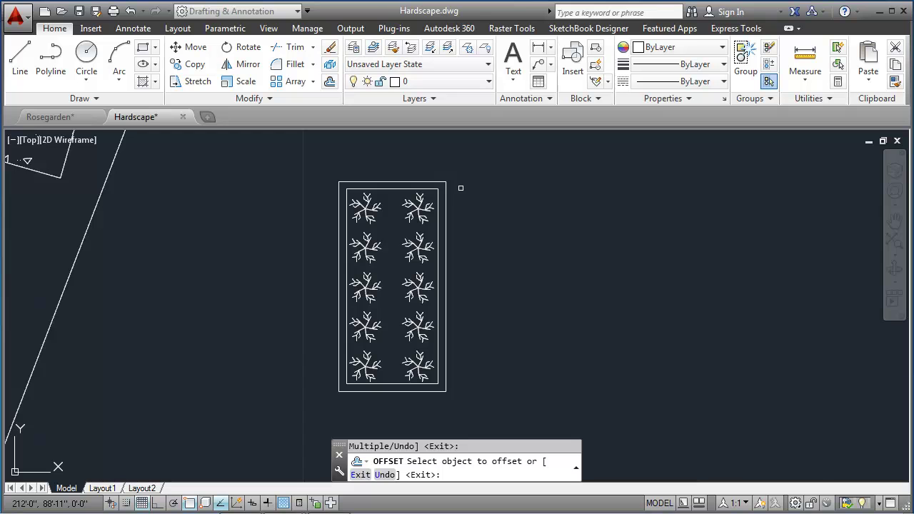
{"action": "left_click", "coordinate": [245, 64]}
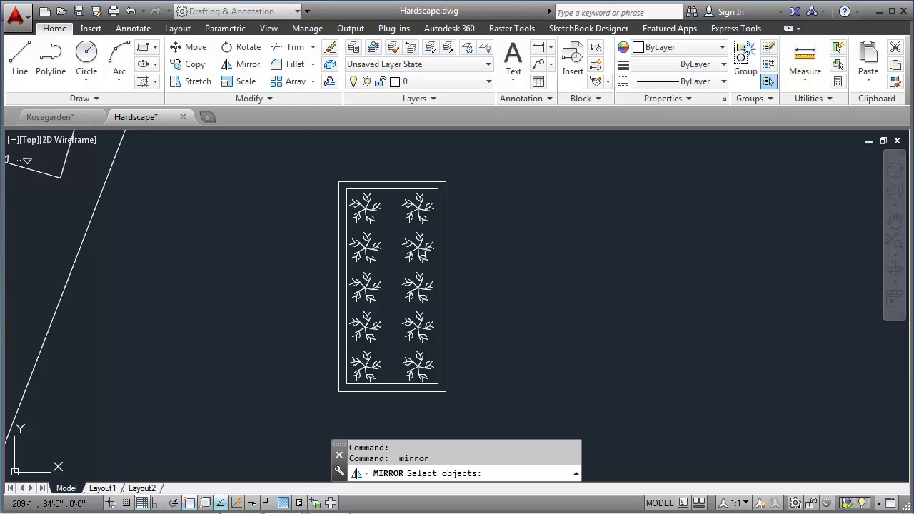
{"action": "left_click", "coordinate": [475, 159]}
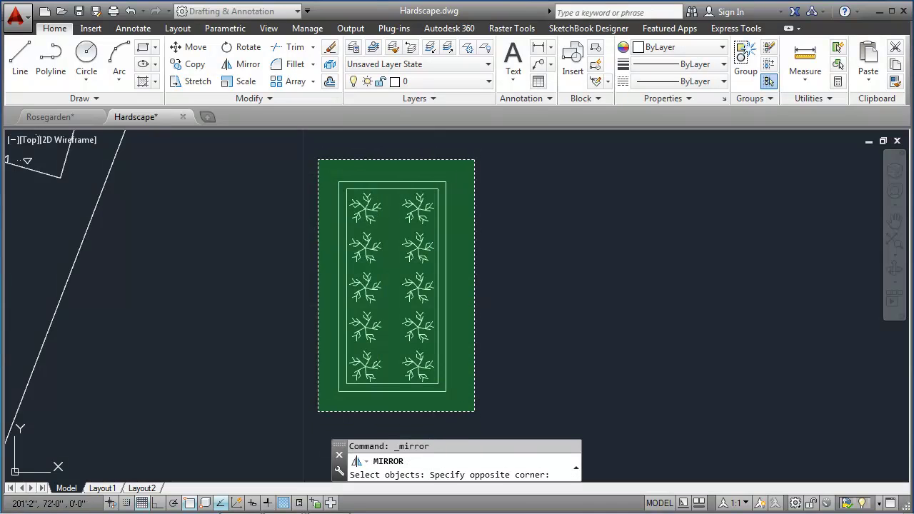
{"action": "left_click", "coordinate": [315, 411]}
{"action": "key", "text": "Return"}
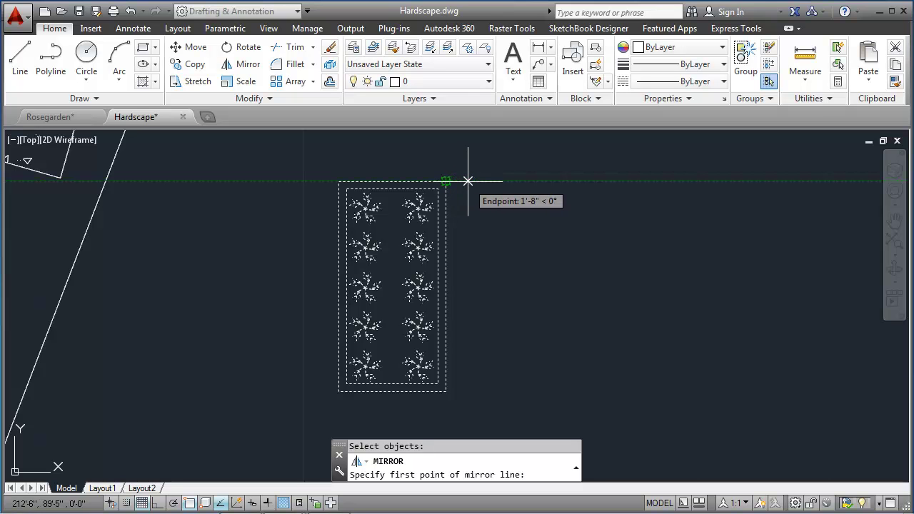
{"action": "type", "text": "1"}
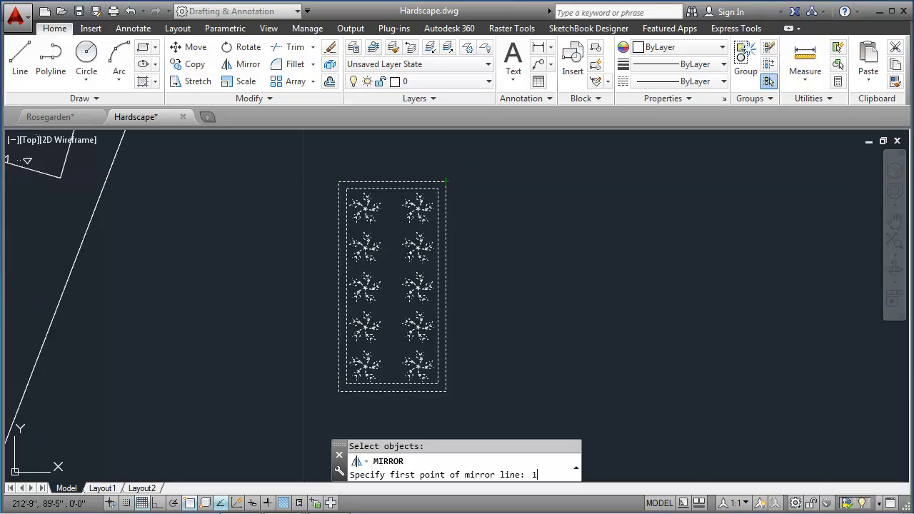
{"action": "type", "text": "'3"}
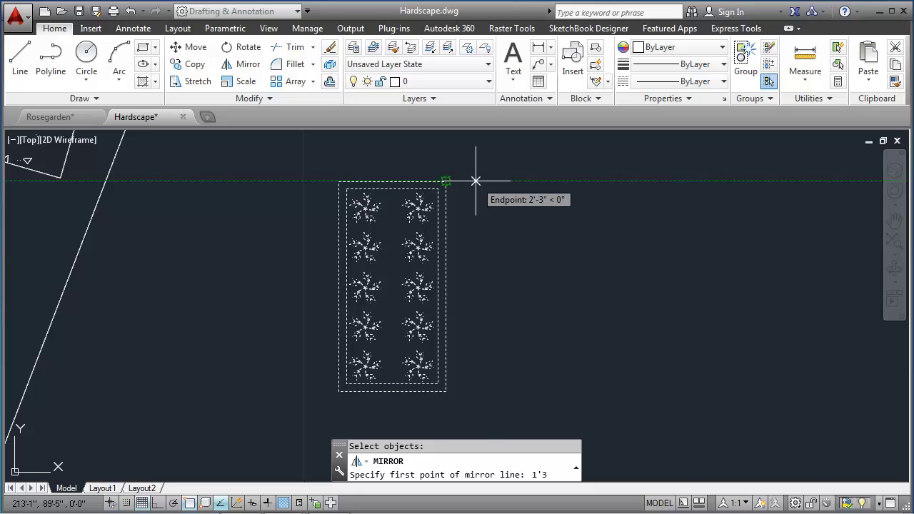
{"action": "key", "text": "Return"}
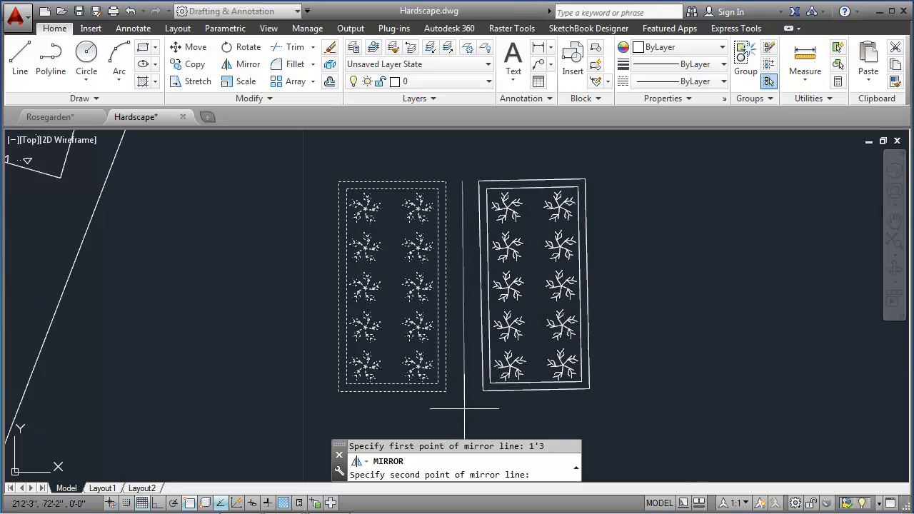
{"action": "left_click", "coordinate": [171, 504]}
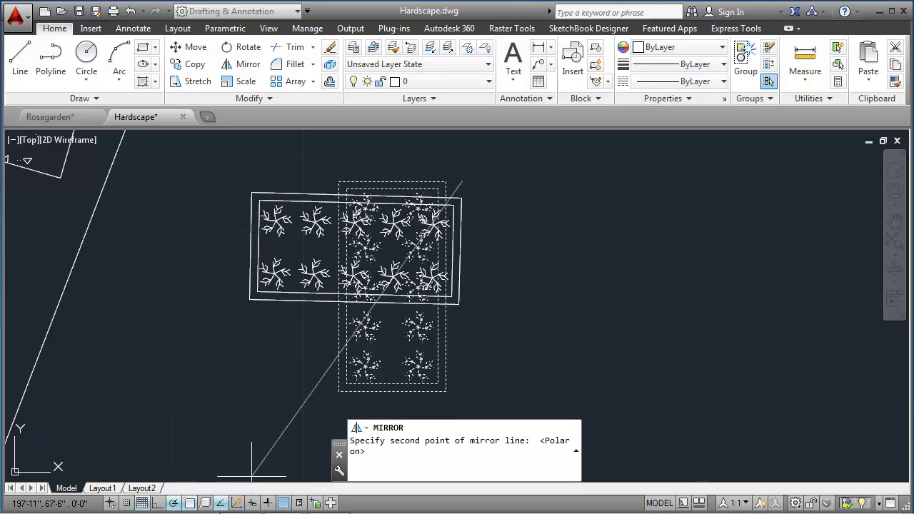
{"action": "left_click", "coordinate": [463, 398]}
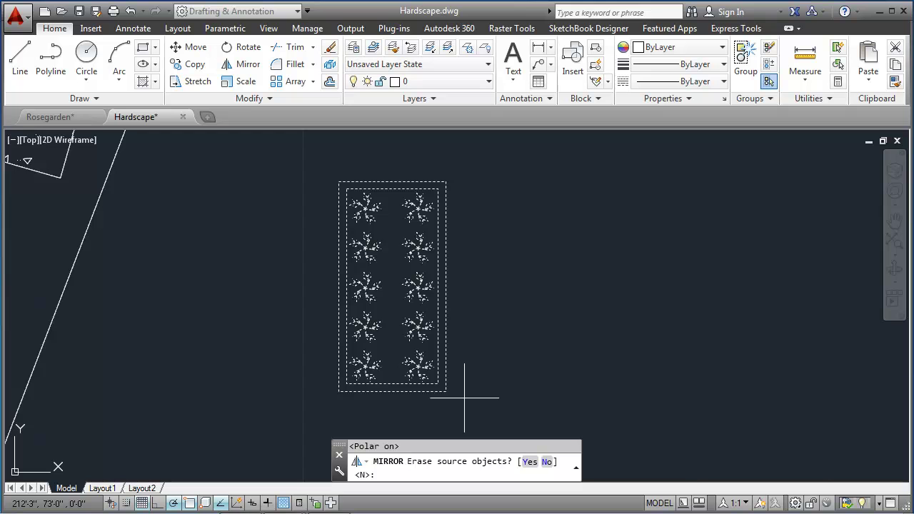
{"action": "key", "text": "Return"}
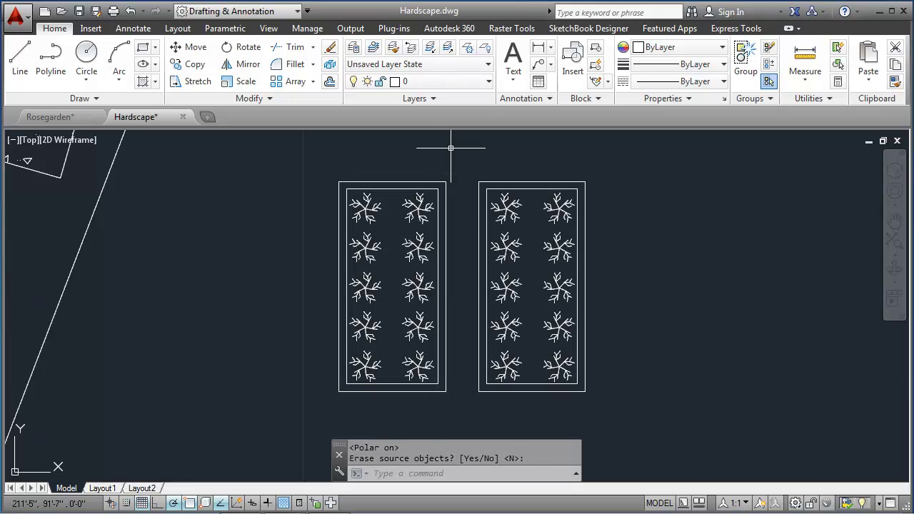
{"action": "scroll", "coordinate": [459, 274], "scroll_direction": "down", "scroll_amount": 2}
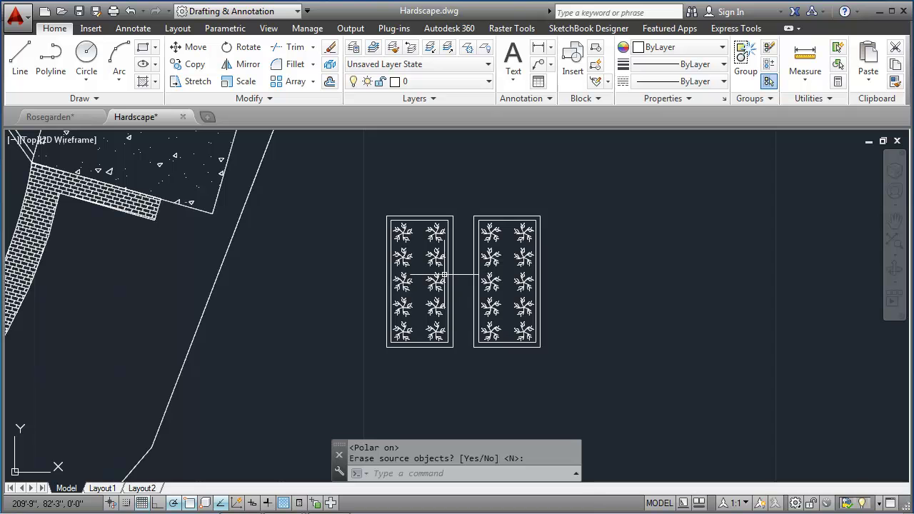
{"action": "middle_click_drag", "start_coordinate": [444, 275], "coordinate": [541, 258]}
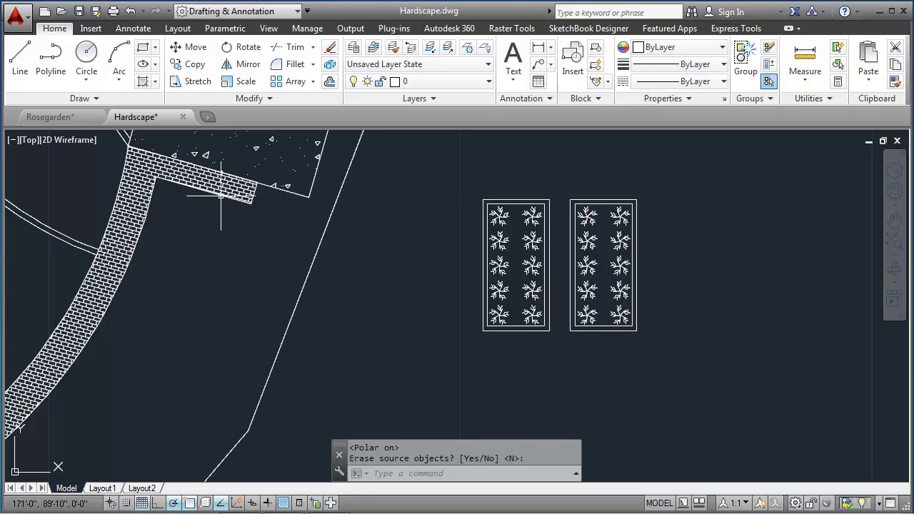
{"action": "middle_click_drag", "start_coordinate": [219, 195], "coordinate": [370, 206]}
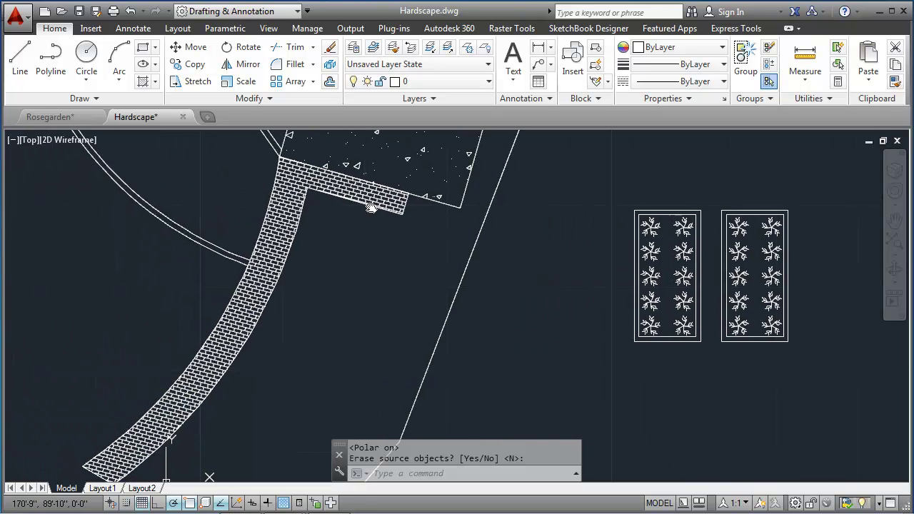
{"action": "scroll", "coordinate": [366, 210], "scroll_direction": "up", "scroll_amount": 2}
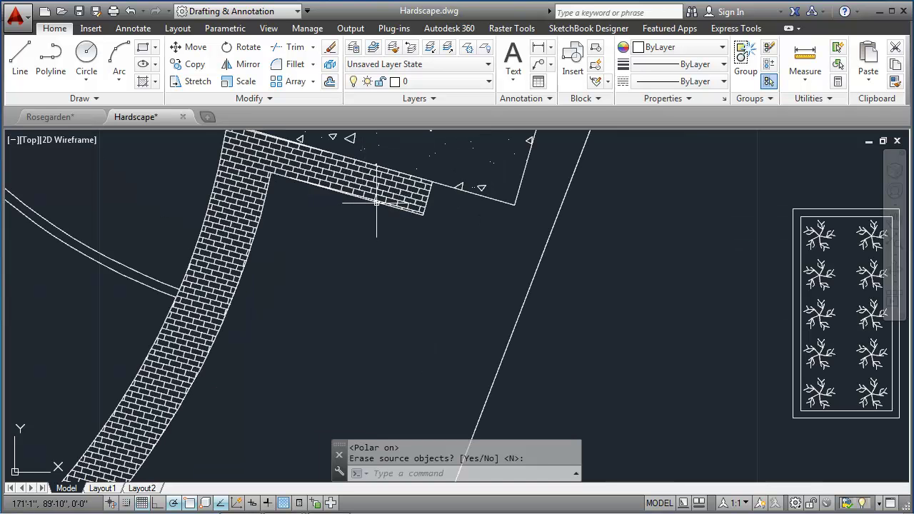
{"action": "scroll", "coordinate": [376, 203], "scroll_direction": "up", "scroll_amount": 2}
{"action": "key", "text": "Return"}
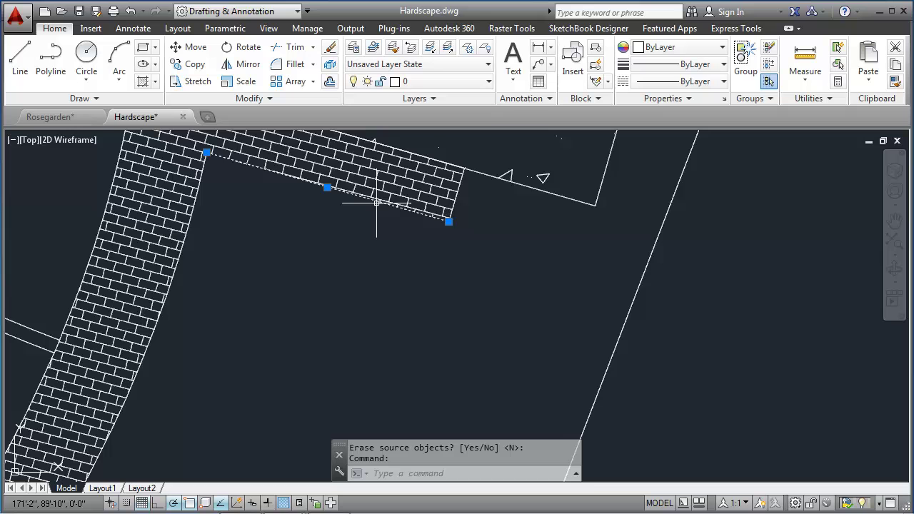
{"action": "right_click", "coordinate": [245, 234]}
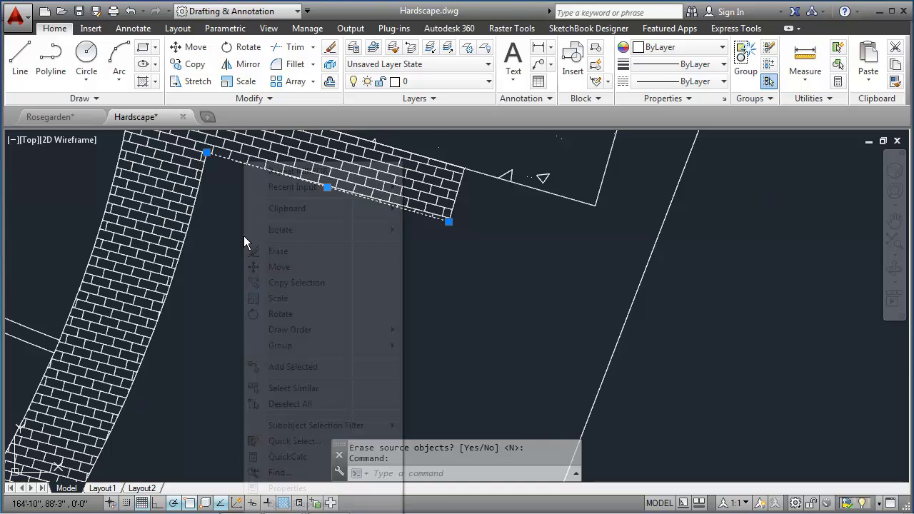
{"action": "left_click", "coordinate": [286, 488]}
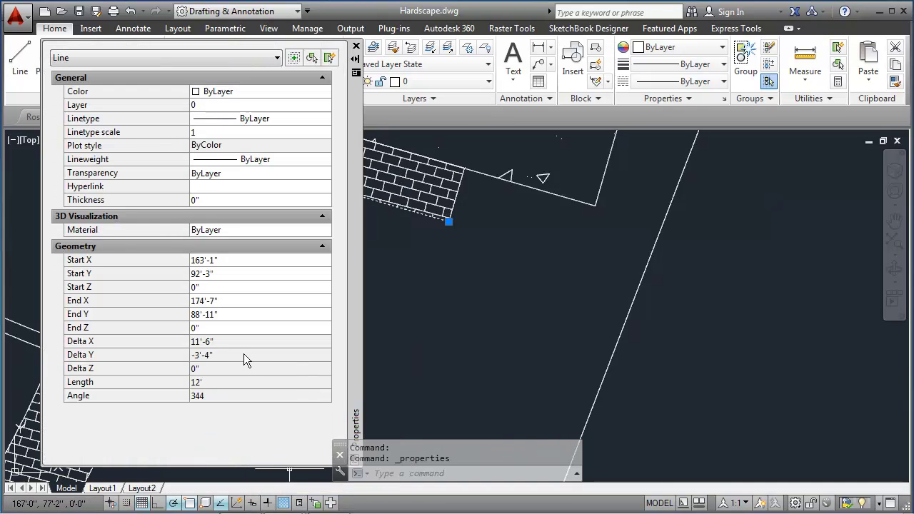
{"action": "left_click", "coordinate": [235, 397]}
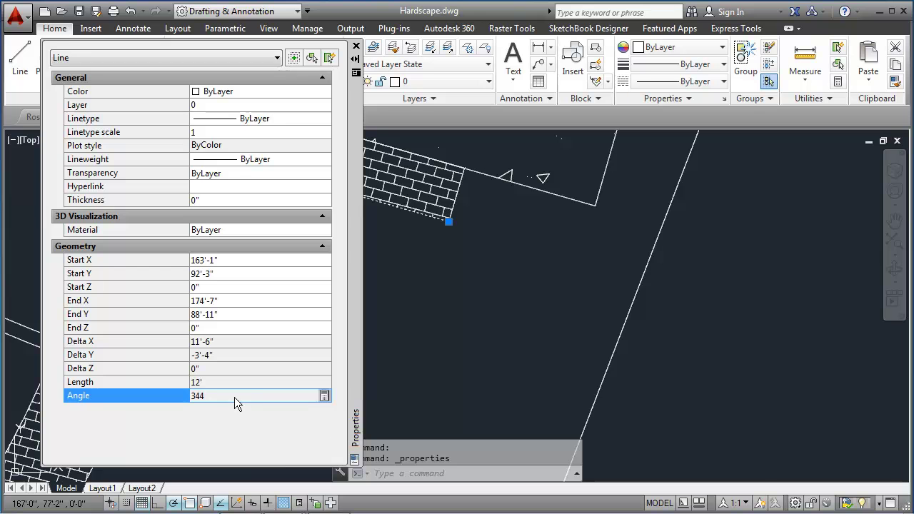
{"action": "left_click", "coordinate": [356, 47]}
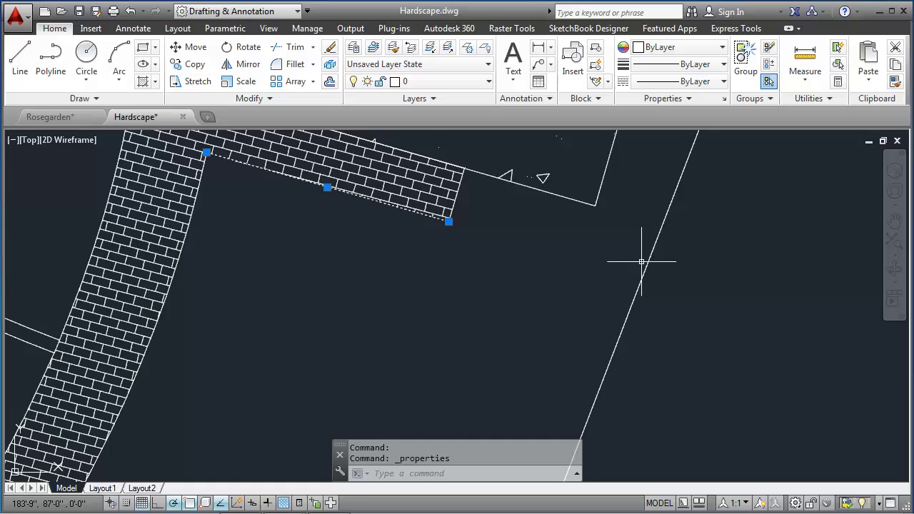
{"action": "scroll", "coordinate": [682, 290], "scroll_direction": "down", "scroll_amount": 2}
Rotate both rose beds 344° about the left bed's top-left corner.
{"action": "mouse_move", "coordinate": [698, 302]}
{"action": "middle_mouse_down"}
{"action": "mouse_move", "coordinate": [316, 259]}
{"action": "mouse_move", "coordinate": [222, 259]}
{"action": "mouse_move", "coordinate": [169, 239]}
{"action": "mouse_move", "coordinate": [192, 249]}
{"action": "middle_mouse_up"}
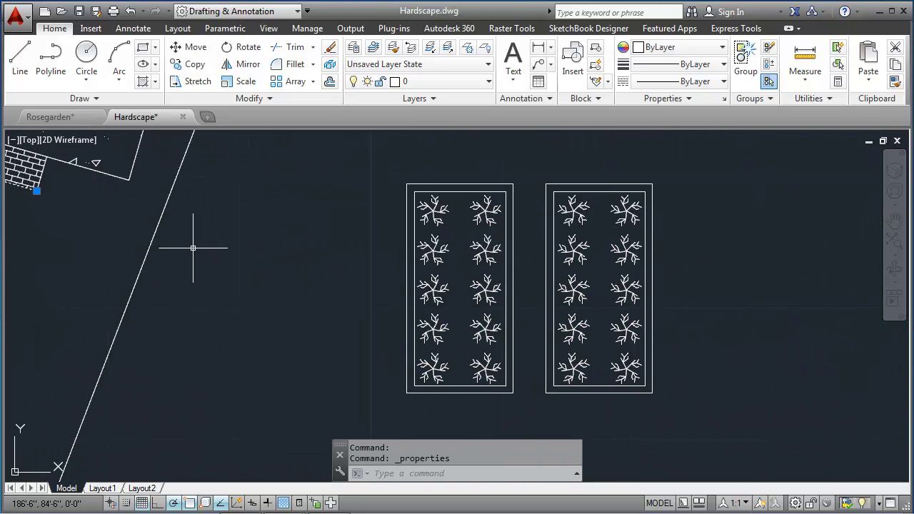
{"action": "left_click", "coordinate": [243, 47]}
{"action": "left_click", "coordinate": [614, 394]}
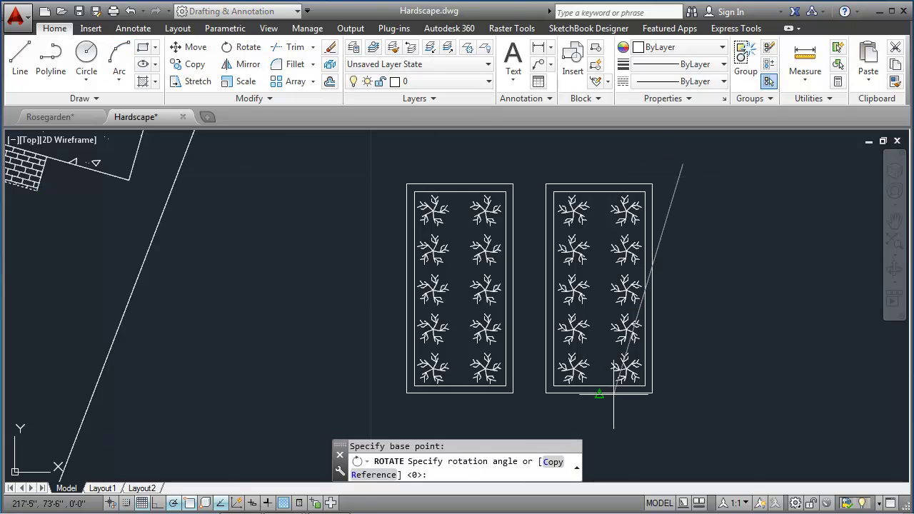
{"action": "key", "text": "Escape"}
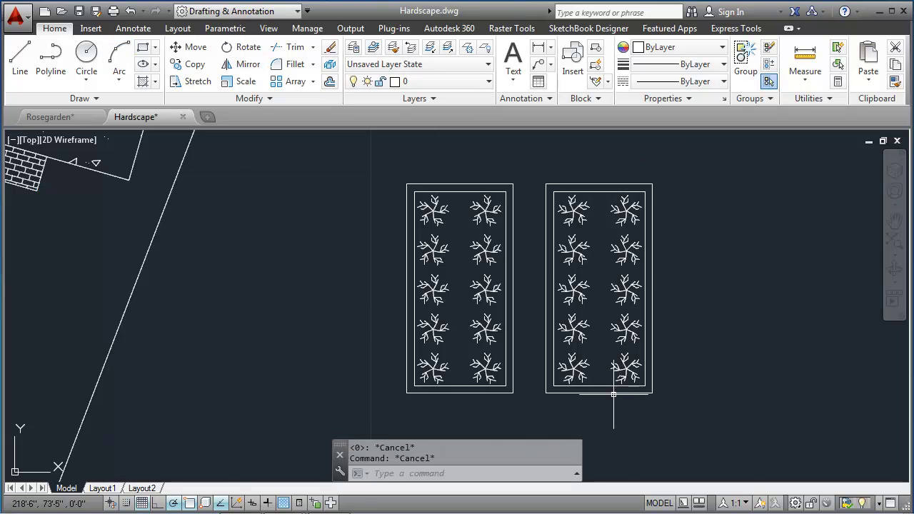
{"action": "left_click", "coordinate": [252, 48]}
{"action": "left_click", "coordinate": [712, 164]}
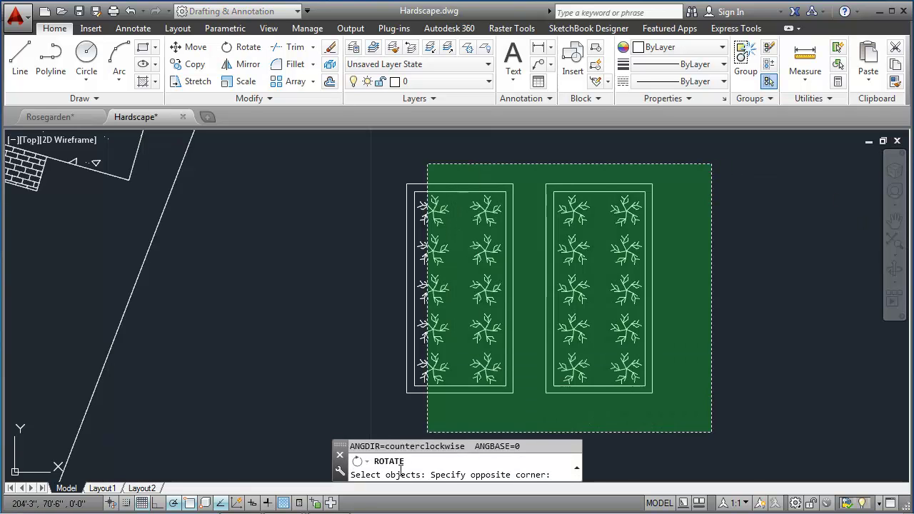
{"action": "left_click", "coordinate": [349, 418]}
{"action": "key", "text": "Return"}
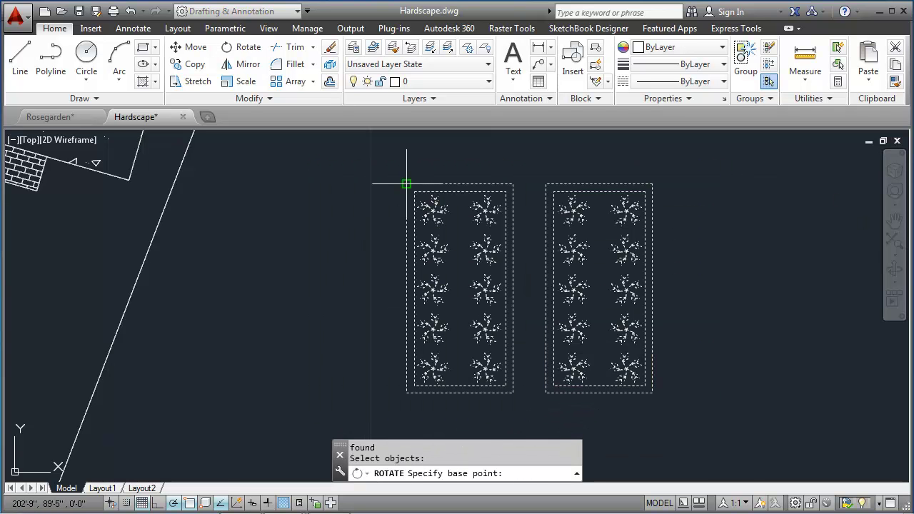
{"action": "left_click", "coordinate": [407, 185]}
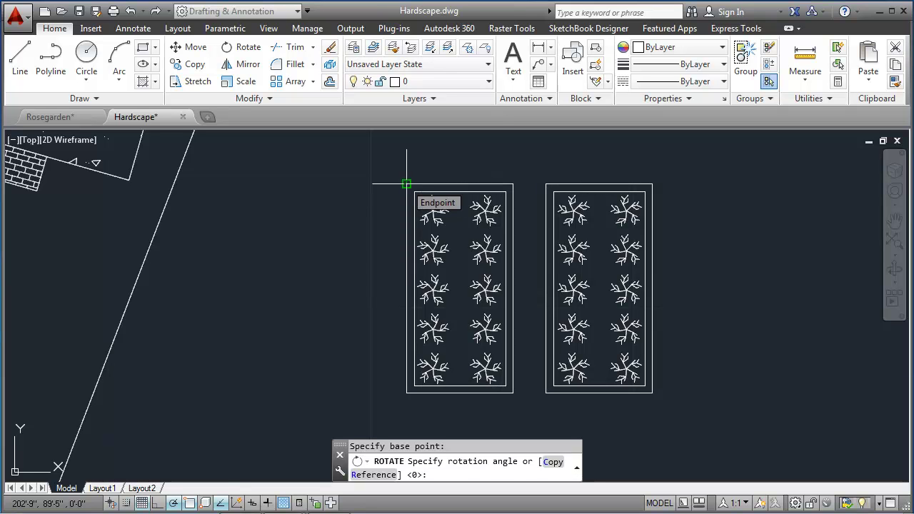
{"action": "type", "text": "344"}
{"action": "key", "text": "Return"}
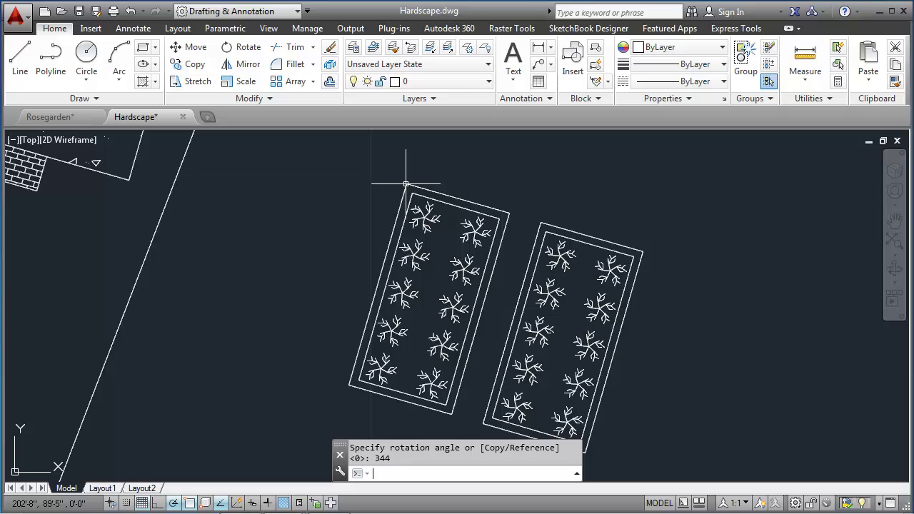
Move both rotated beds by their top corner to sit beneath the walkway's short arm.
{"action": "left_click", "coordinate": [190, 48]}
{"action": "left_click_drag", "start_coordinate": [712, 184], "coordinate": [323, 436]}
{"action": "key", "text": "Return"}
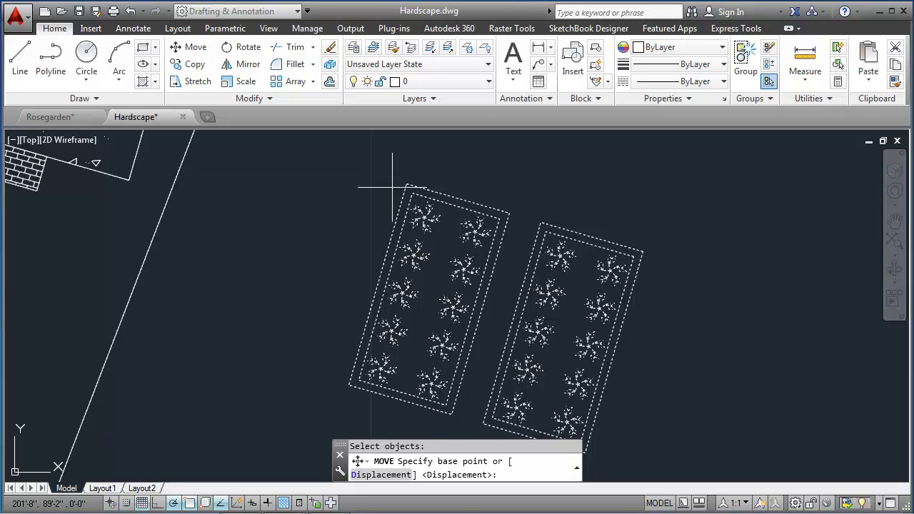
{"action": "left_click", "coordinate": [407, 184]}
{"action": "scroll", "coordinate": [358, 203], "scroll_direction": "down", "scroll_amount": 3}
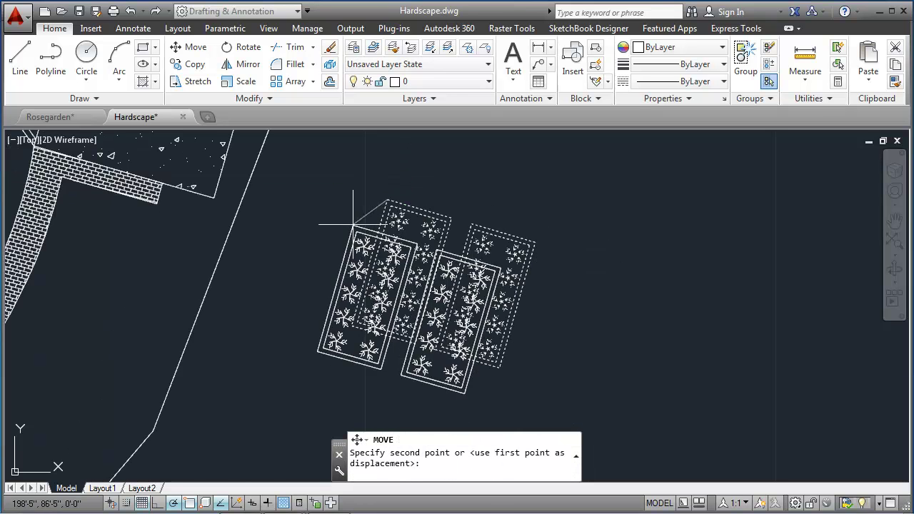
{"action": "scroll", "coordinate": [236, 225], "scroll_direction": "up", "scroll_amount": 2}
{"action": "scroll", "coordinate": [84, 199], "scroll_direction": "up", "scroll_amount": 3}
{"action": "middle_click_drag", "start_coordinate": [86, 198], "coordinate": [383, 203]}
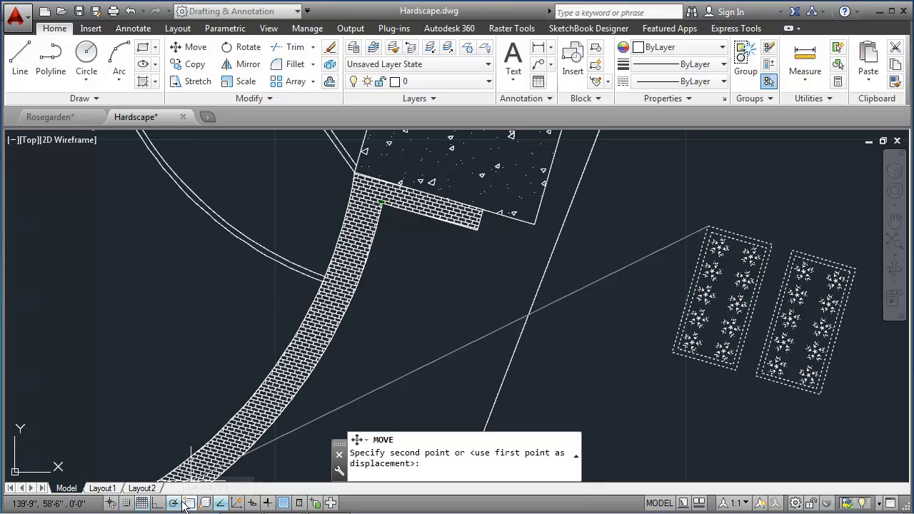
{"action": "left_click", "coordinate": [189, 504]}
{"action": "left_click", "coordinate": [174, 504]}
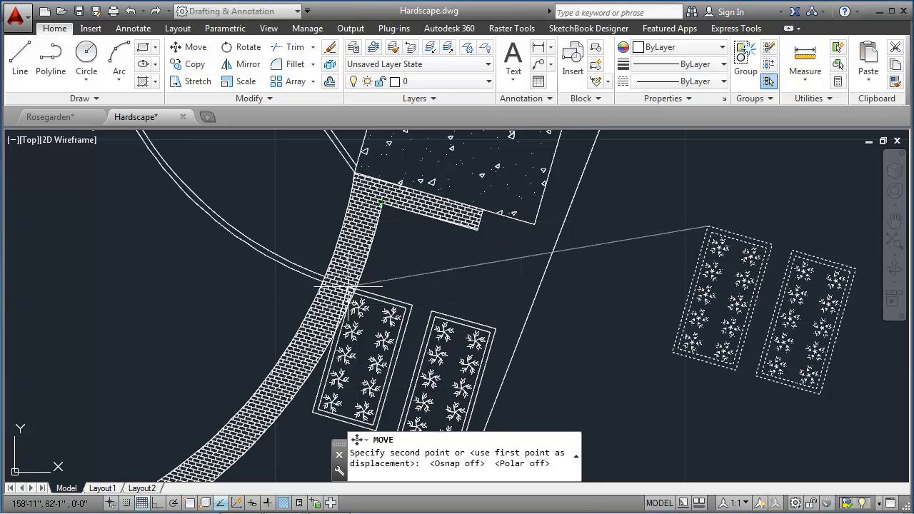
{"action": "left_click", "coordinate": [222, 504]}
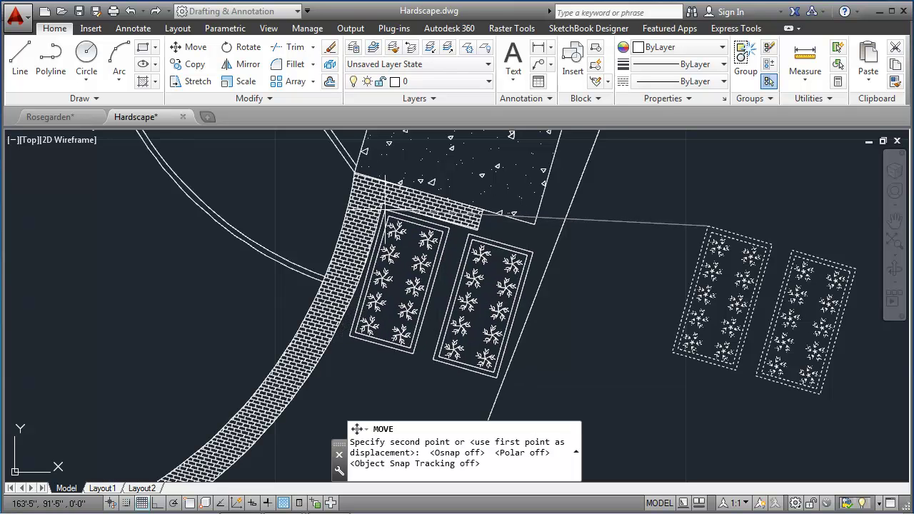
{"action": "key", "text": "Escape"}
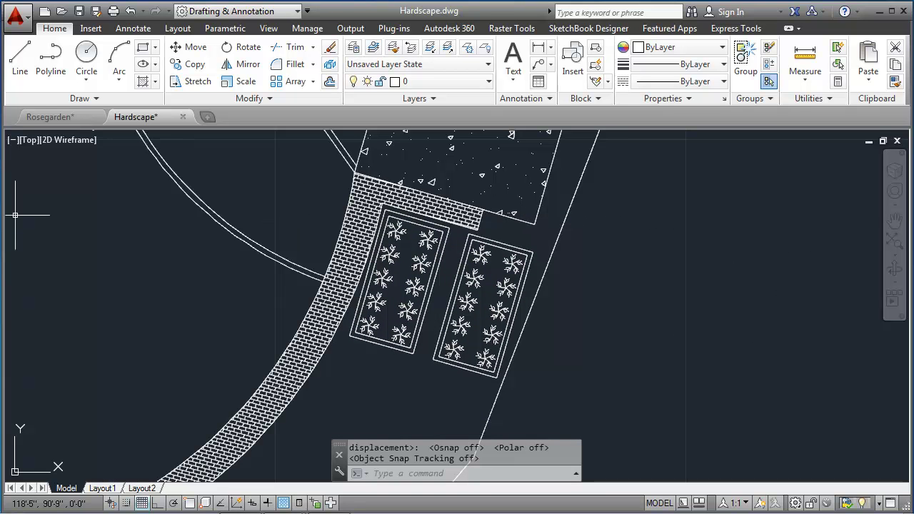